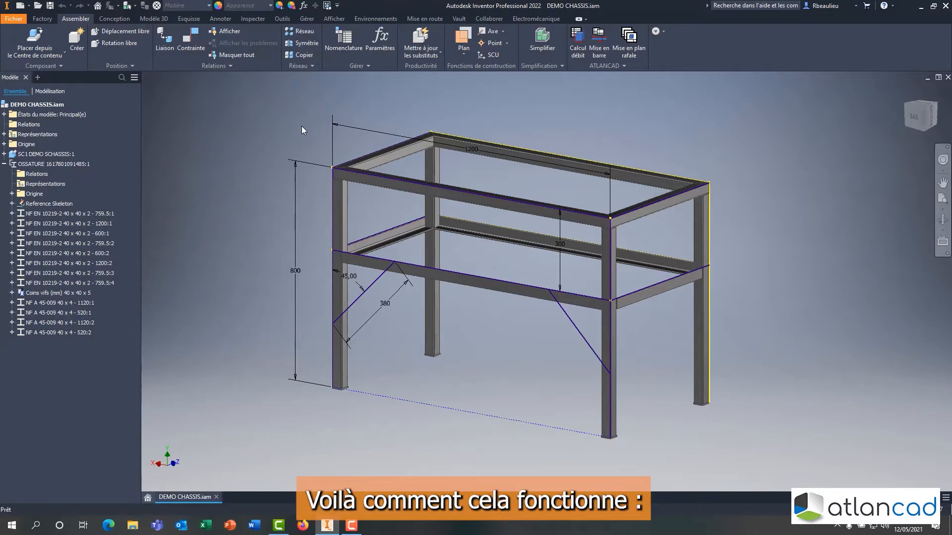
Step: Launch the Mise en barre tool for the chassis assembly and open its template workbook GAB Mise en barre.xlsx
{"action": "left_click", "coordinate": [598, 39]}
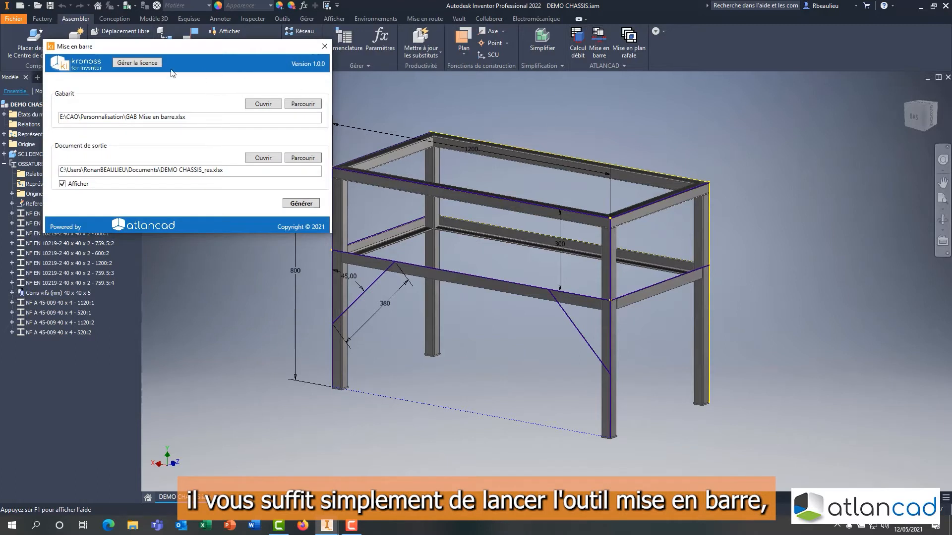
{"action": "left_click_drag", "start_coordinate": [201, 118], "coordinate": [47, 124]}
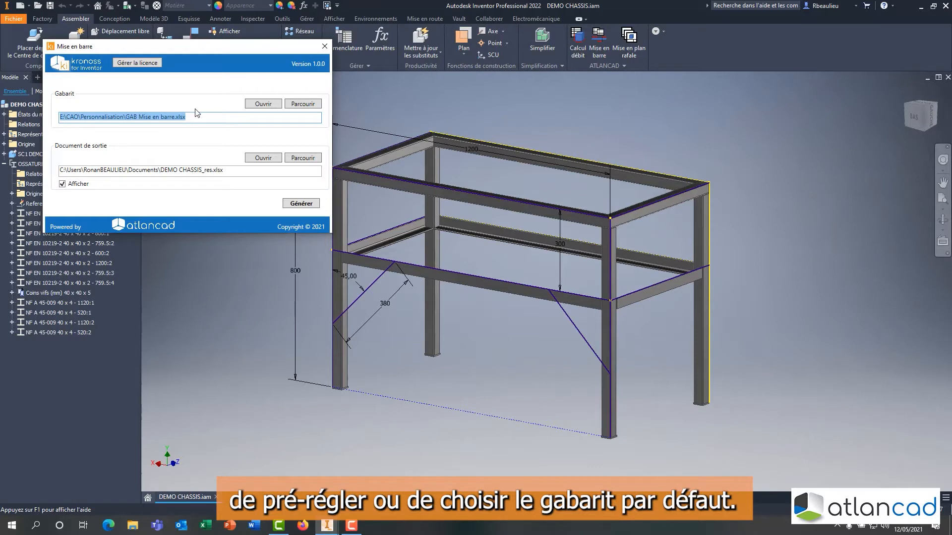
{"action": "left_click", "coordinate": [272, 105]}
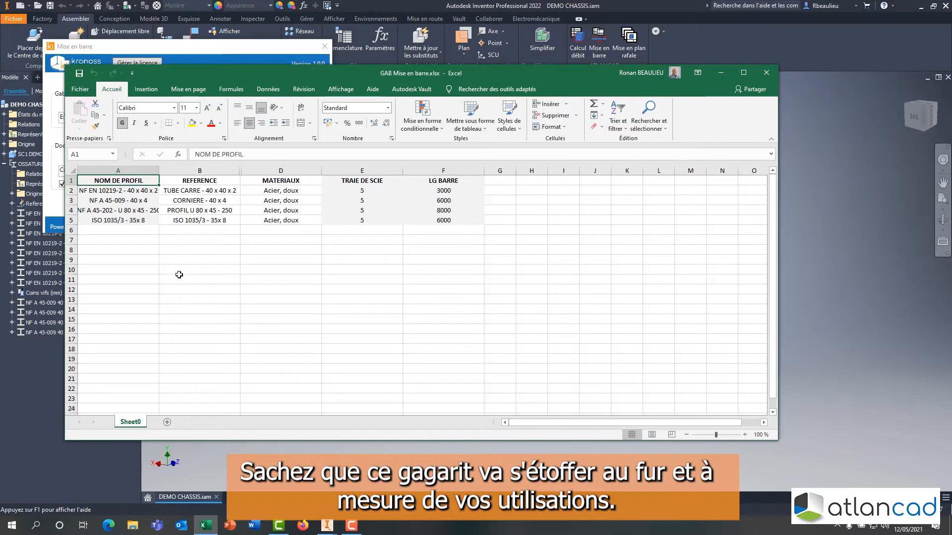
Step: Examine the profile references, stock bar lengths and saw-cut widths in the template workbook and close it
{"action": "left_click", "coordinate": [198, 191]}
{"action": "left_click", "coordinate": [197, 201]}
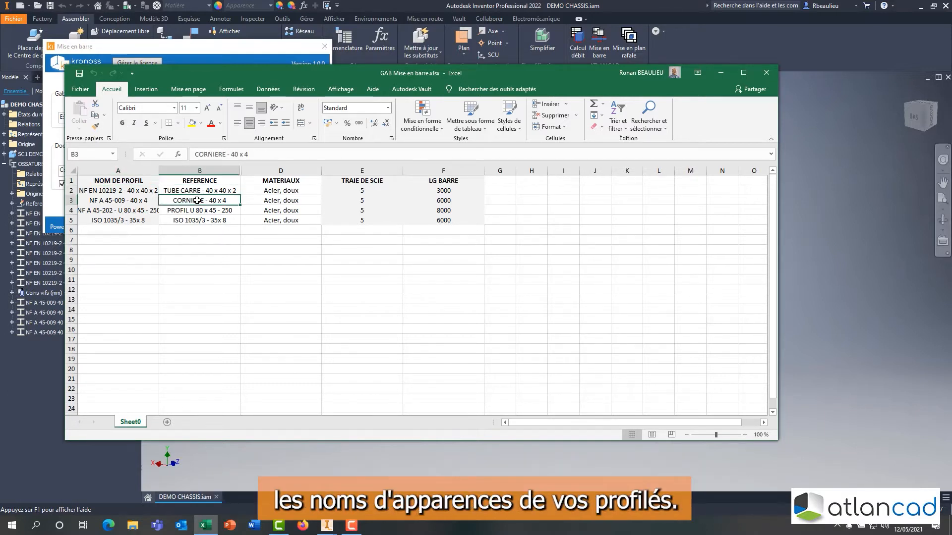
{"action": "left_click", "coordinate": [90, 192]}
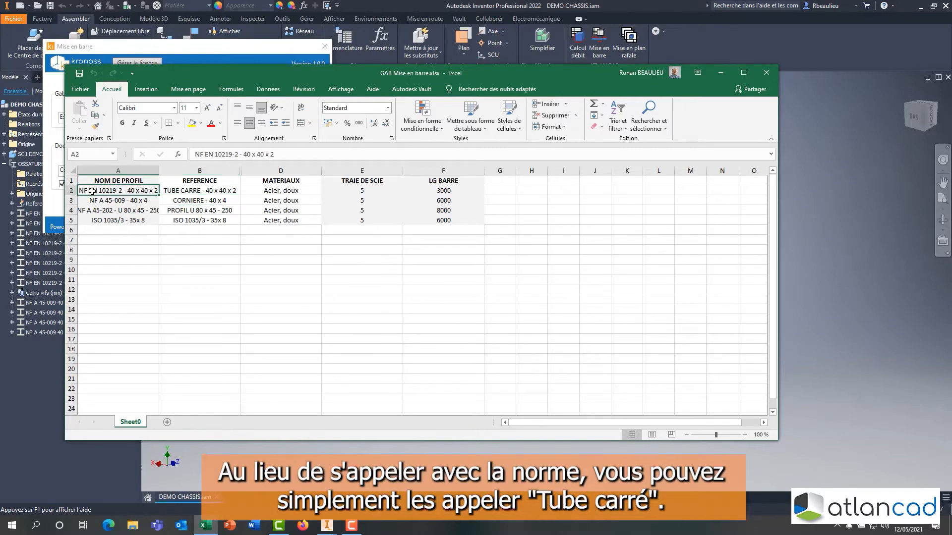
{"action": "left_click", "coordinate": [179, 192]}
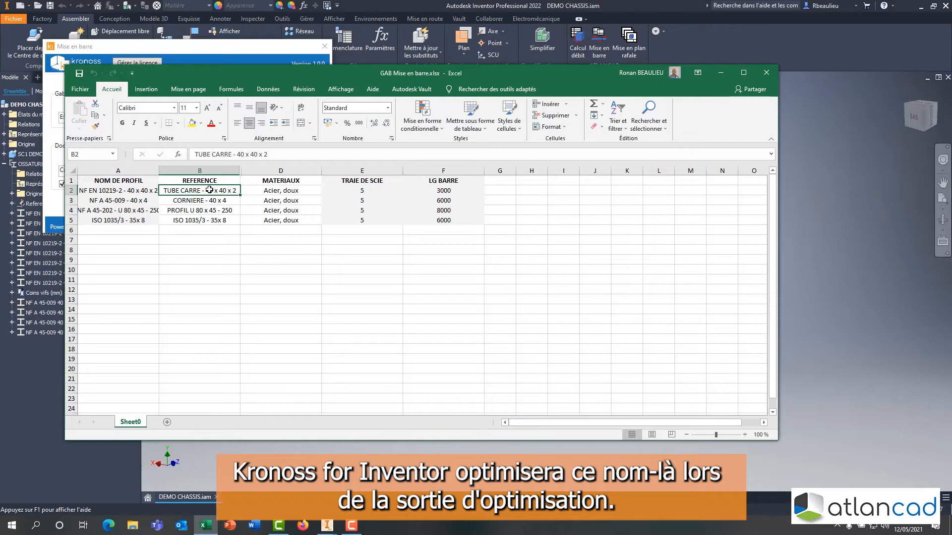
{"action": "left_click", "coordinate": [443, 191]}
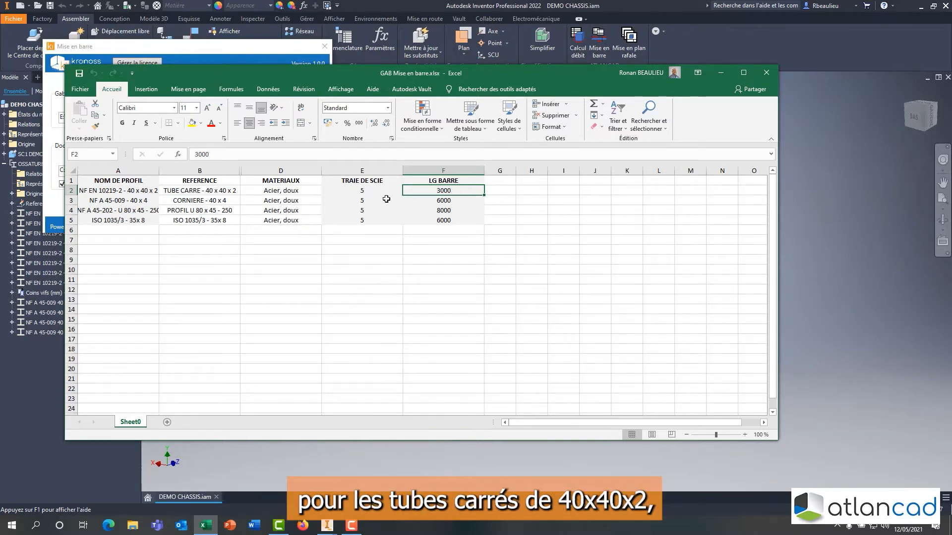
{"action": "left_click", "coordinate": [462, 201]}
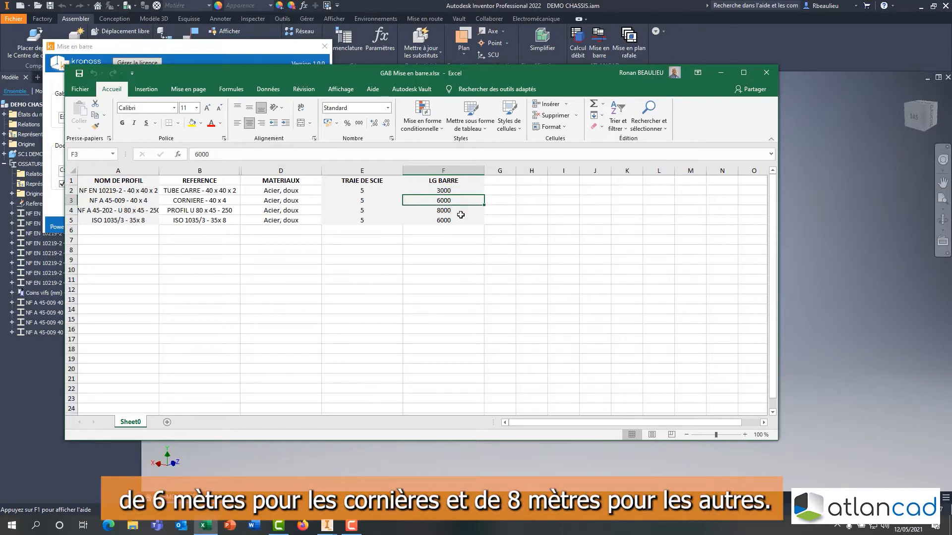
{"action": "left_click", "coordinate": [460, 214]}
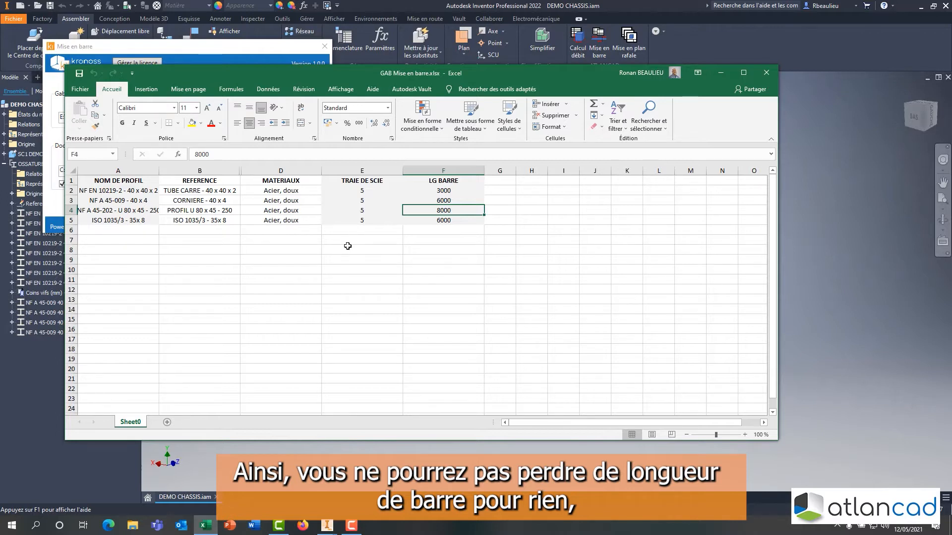
{"action": "left_click", "coordinate": [371, 192]}
{"action": "left_click", "coordinate": [372, 200]}
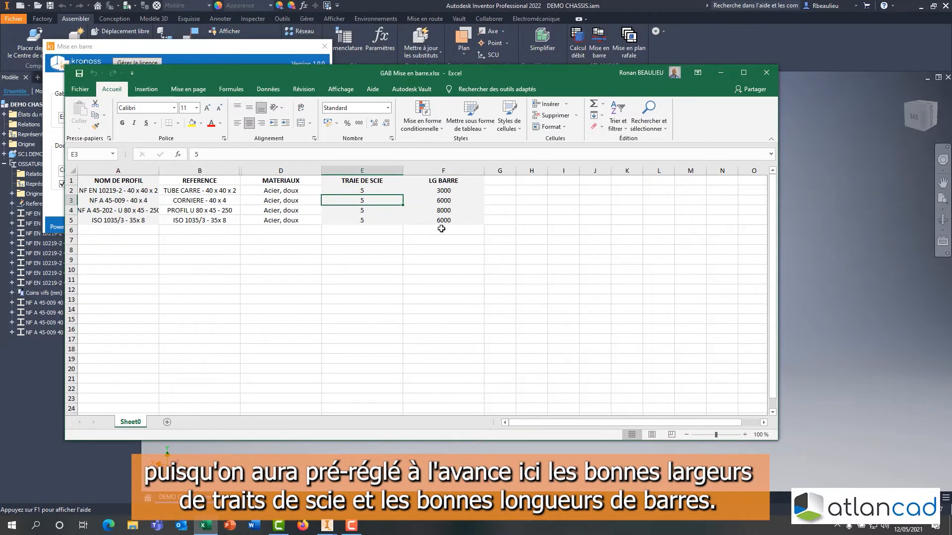
{"action": "left_click", "coordinate": [766, 73]}
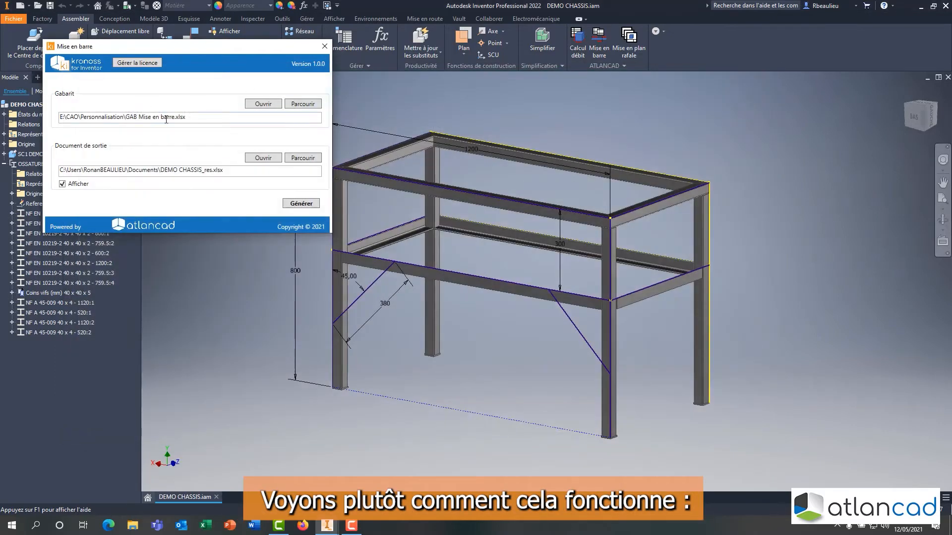
Step: Generate the bar-cutting report DEMO CHASSIS_res.xlsx from the GAB Mise en barre.xlsx template and position its window over the model
{"action": "left_click_drag", "start_coordinate": [191, 117], "coordinate": [38, 125]}
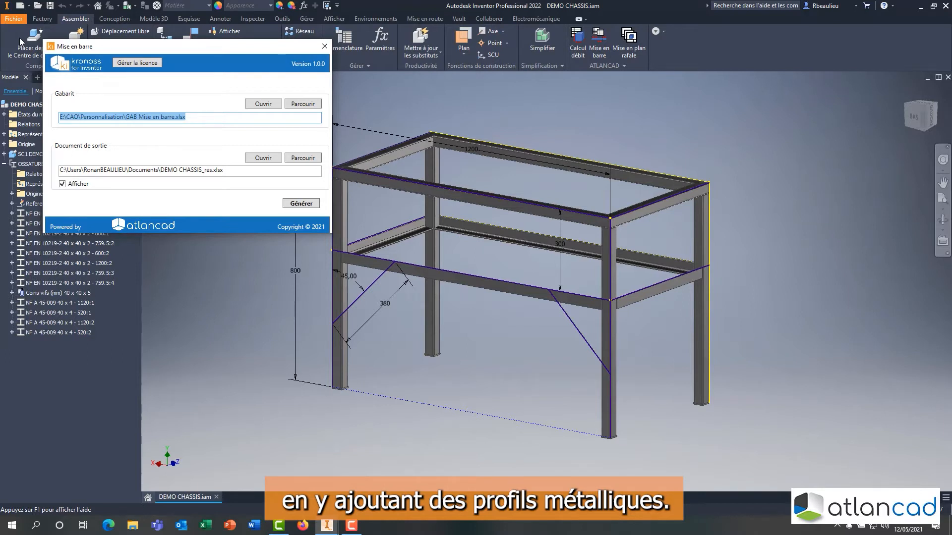
{"action": "left_click", "coordinate": [299, 204]}
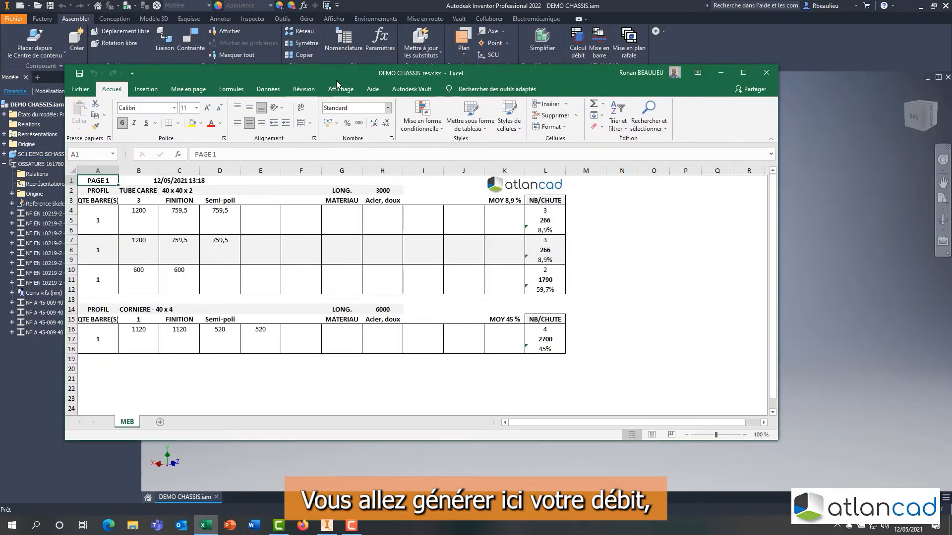
{"action": "left_click_drag", "start_coordinate": [337, 75], "coordinate": [421, 72]}
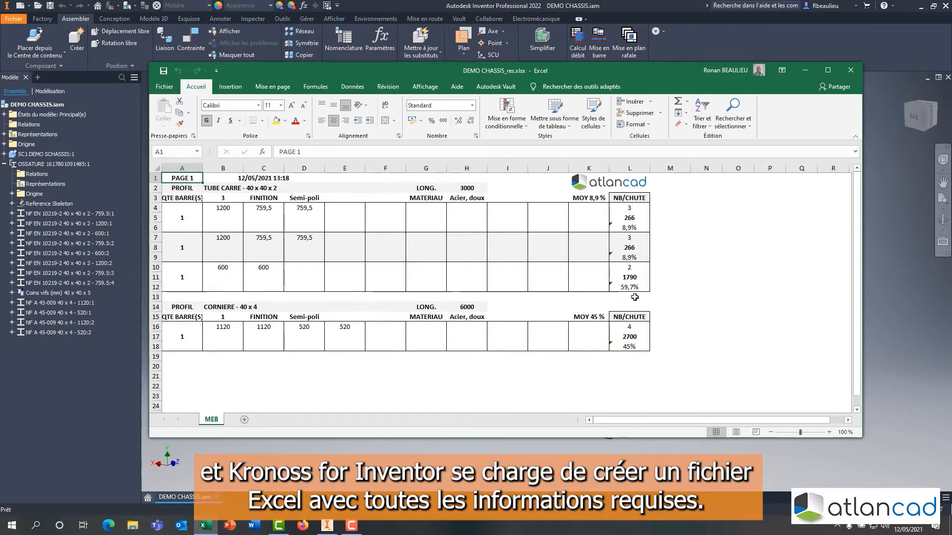
{"action": "left_click_drag", "start_coordinate": [577, 77], "coordinate": [614, 368]}
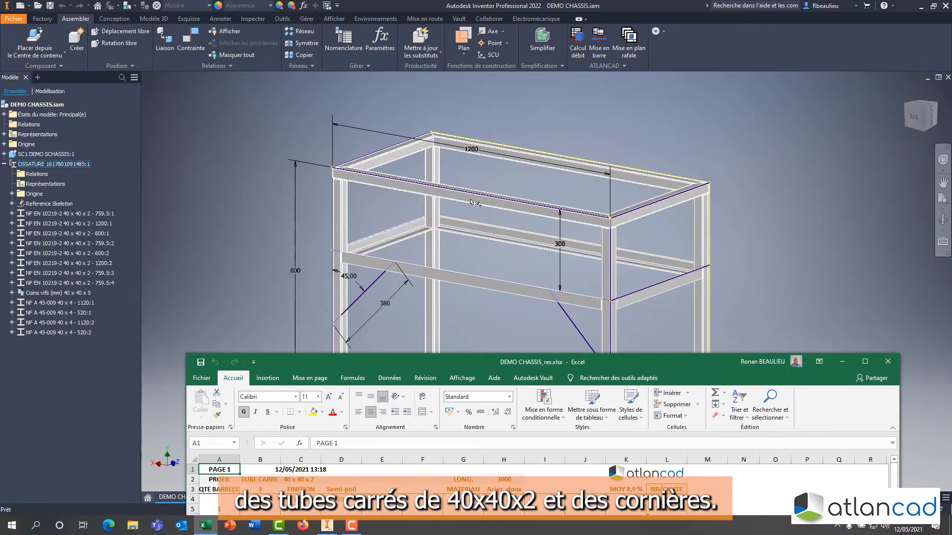
{"action": "left_click_drag", "start_coordinate": [438, 367], "coordinate": [416, 99]}
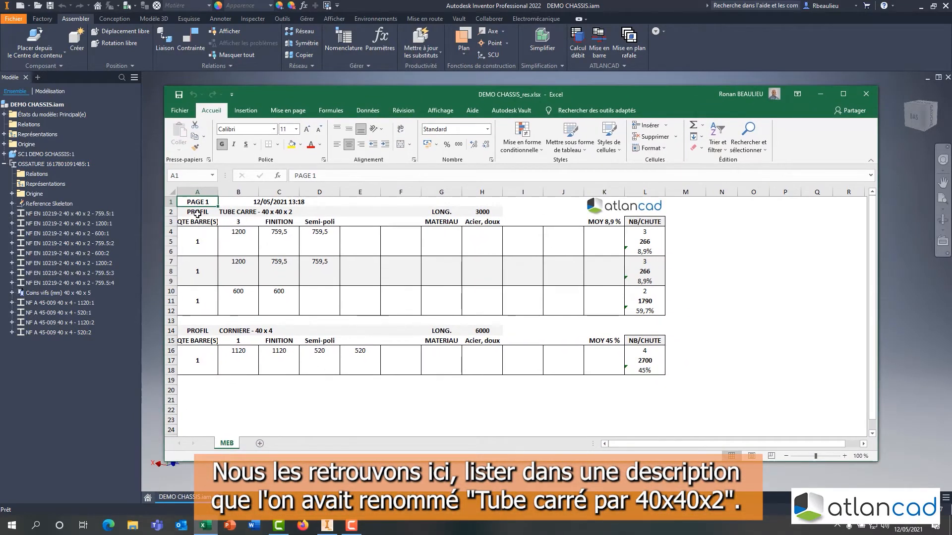
Step: Examine the square tube section of the report: the profile reference, the bars required and the first bar's piece lengths
{"action": "left_click", "coordinate": [224, 214]}
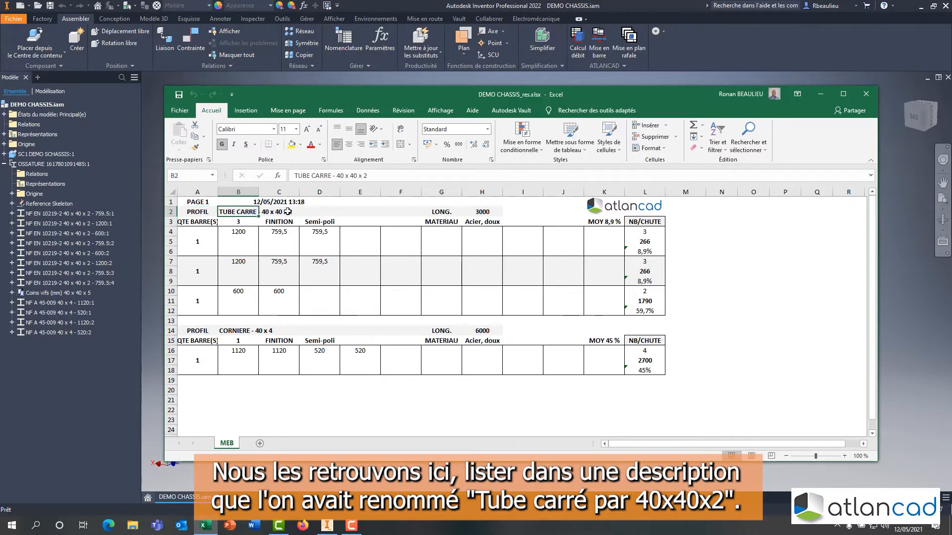
{"action": "left_click", "coordinate": [209, 241]}
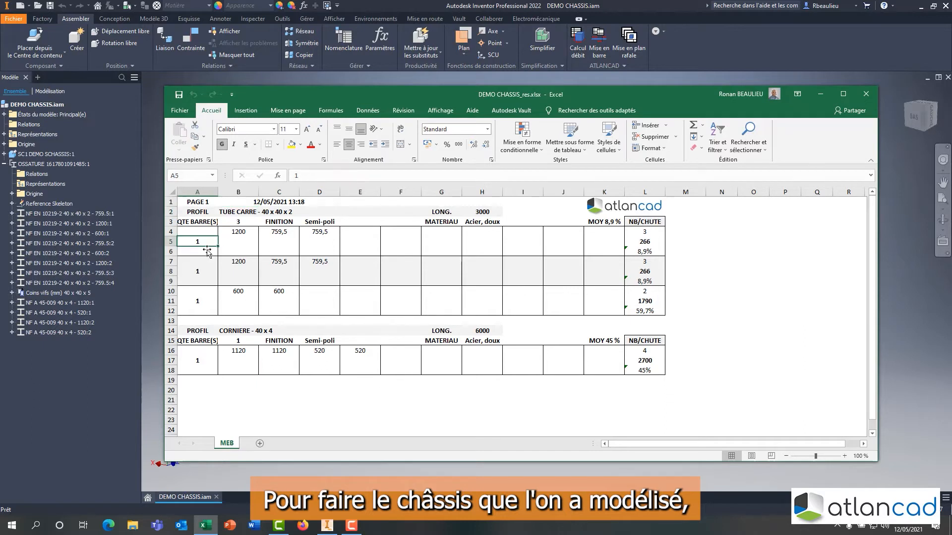
{"action": "left_click", "coordinate": [206, 274]}
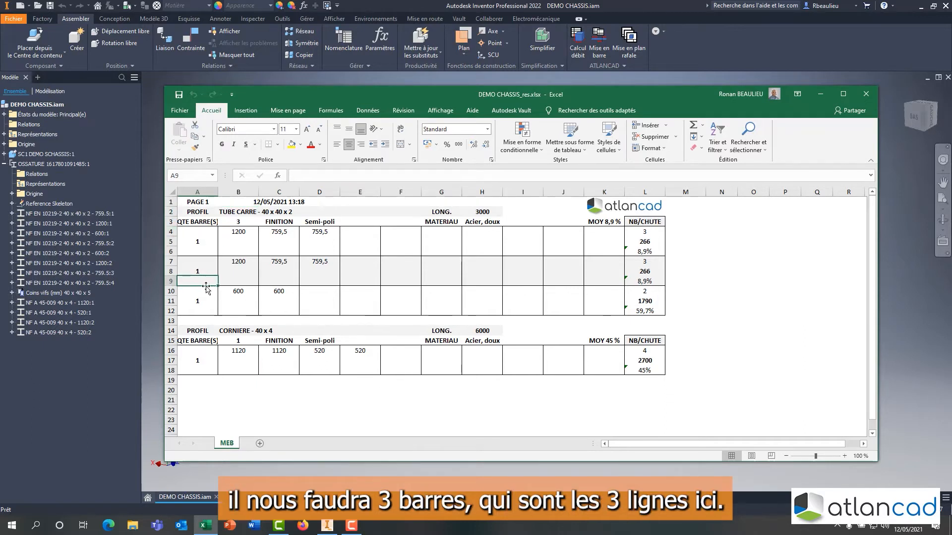
{"action": "left_click", "coordinate": [207, 302]}
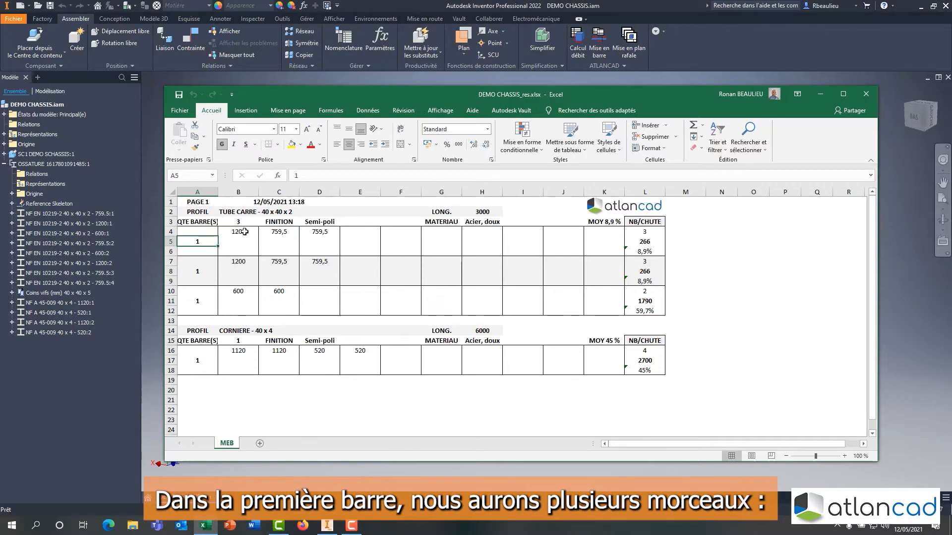
{"action": "left_click", "coordinate": [249, 231]}
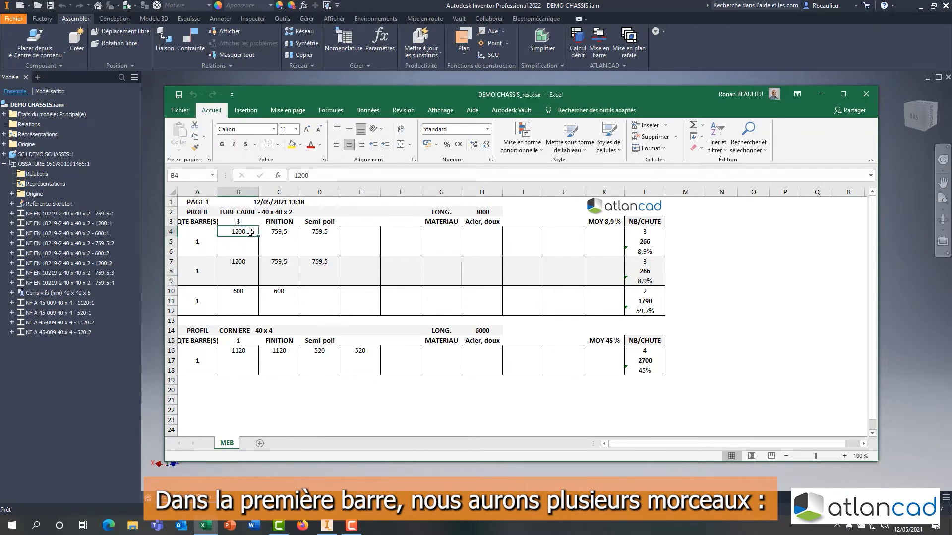
{"action": "left_click", "coordinate": [286, 232]}
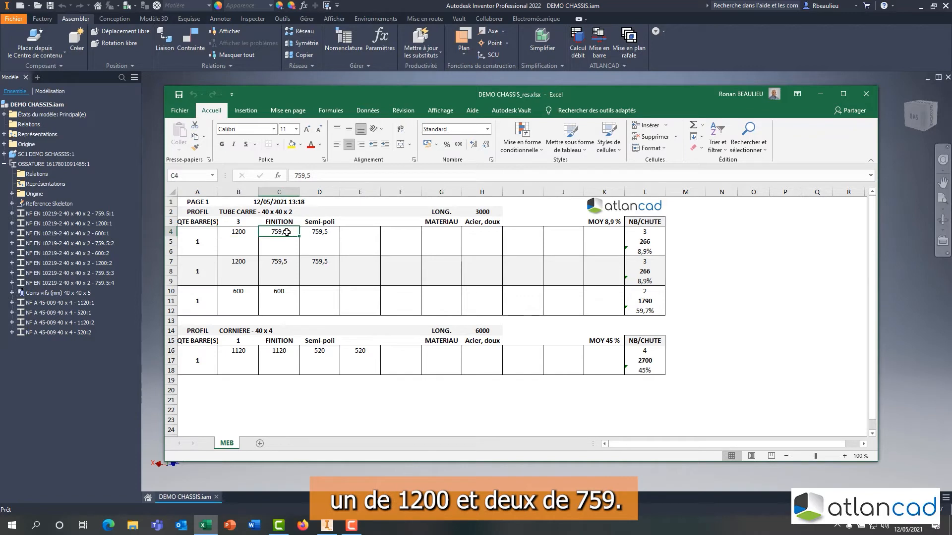
{"action": "left_click", "coordinate": [320, 234]}
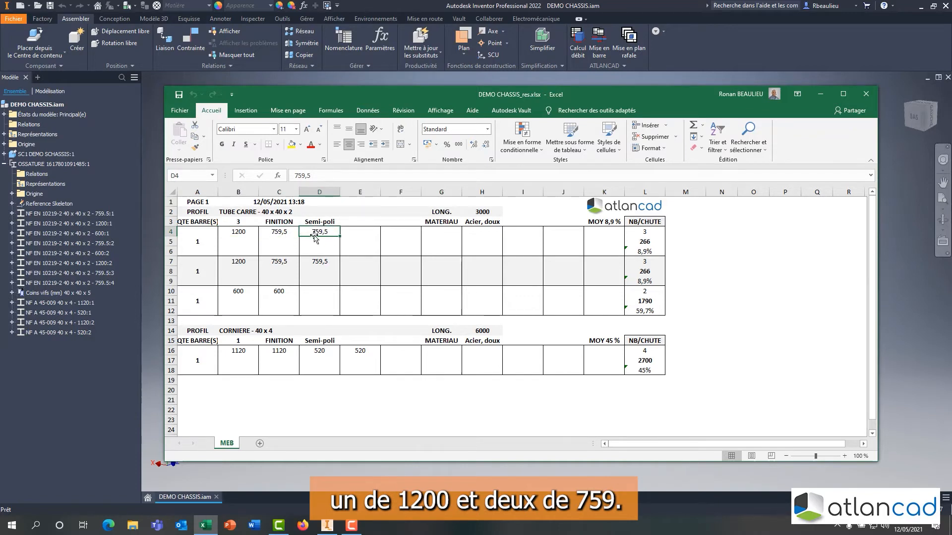
Step: Check the square tube's stock length, average waste, and the piece count, offcut and waste rate of its bars
{"action": "left_click", "coordinate": [647, 232]}
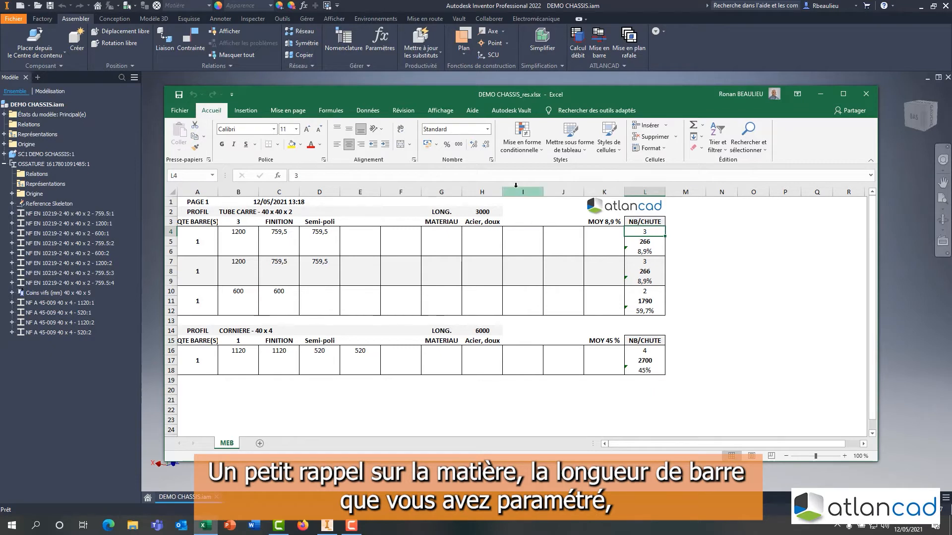
{"action": "left_click", "coordinate": [485, 212]}
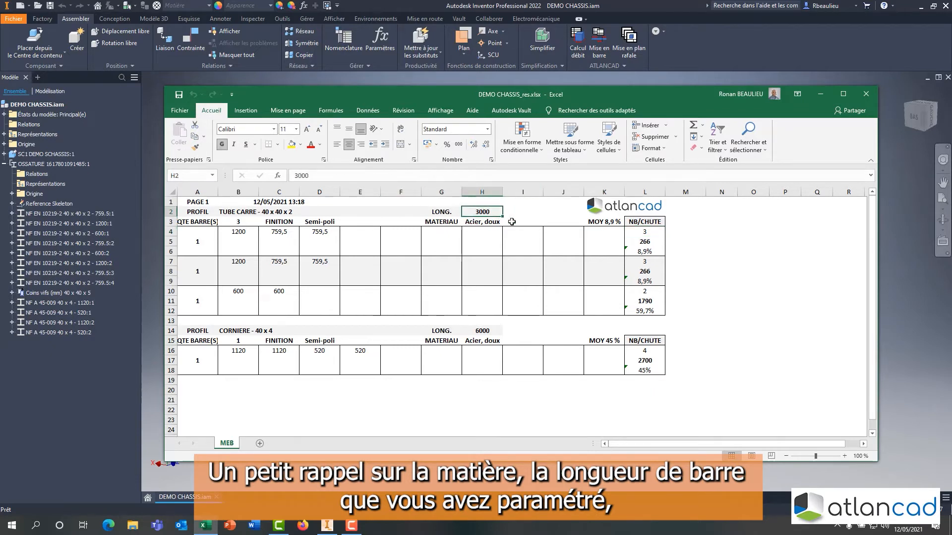
{"action": "left_click", "coordinate": [616, 224]}
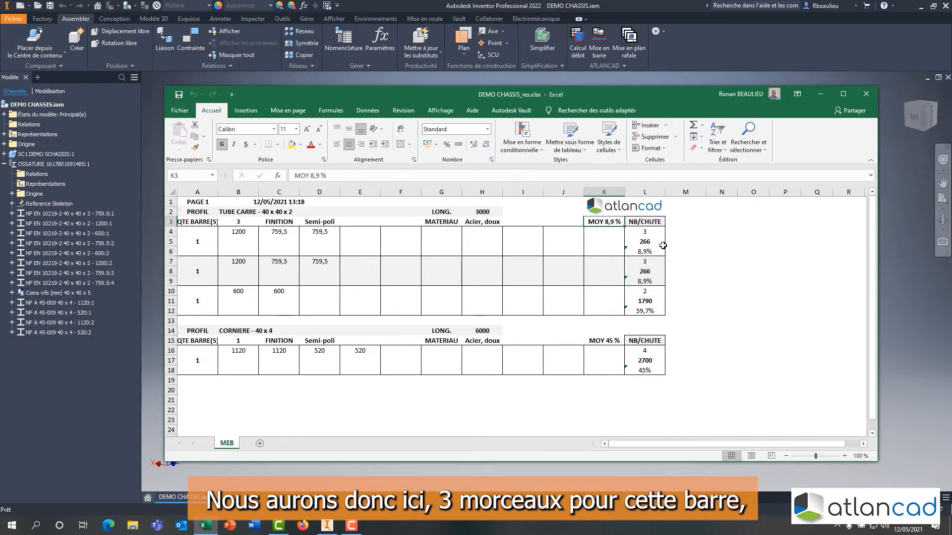
{"action": "left_click", "coordinate": [650, 232]}
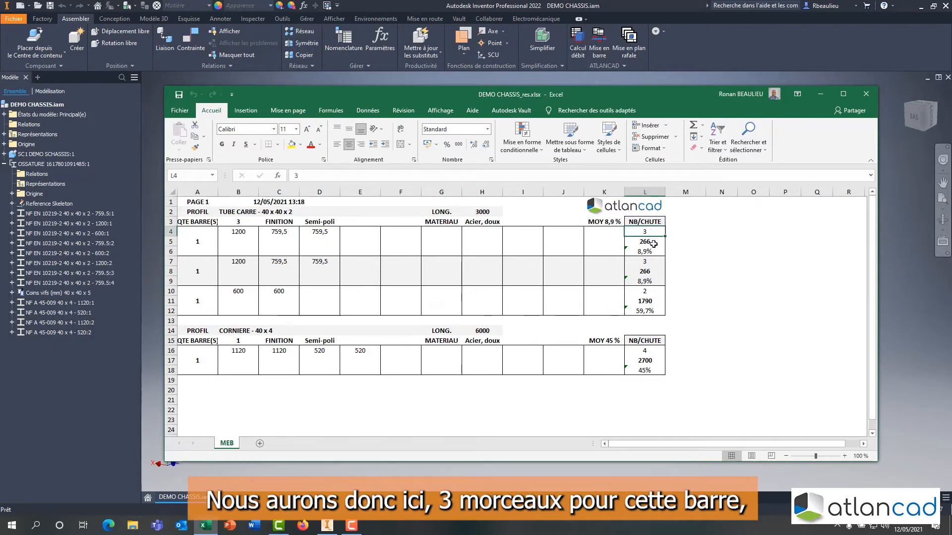
{"action": "left_click", "coordinate": [653, 243]}
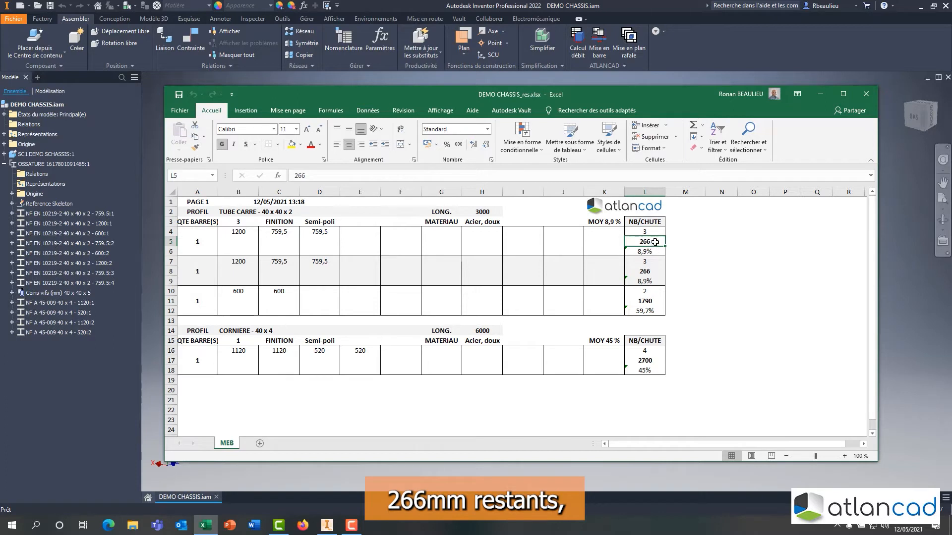
{"action": "left_click", "coordinate": [653, 252]}
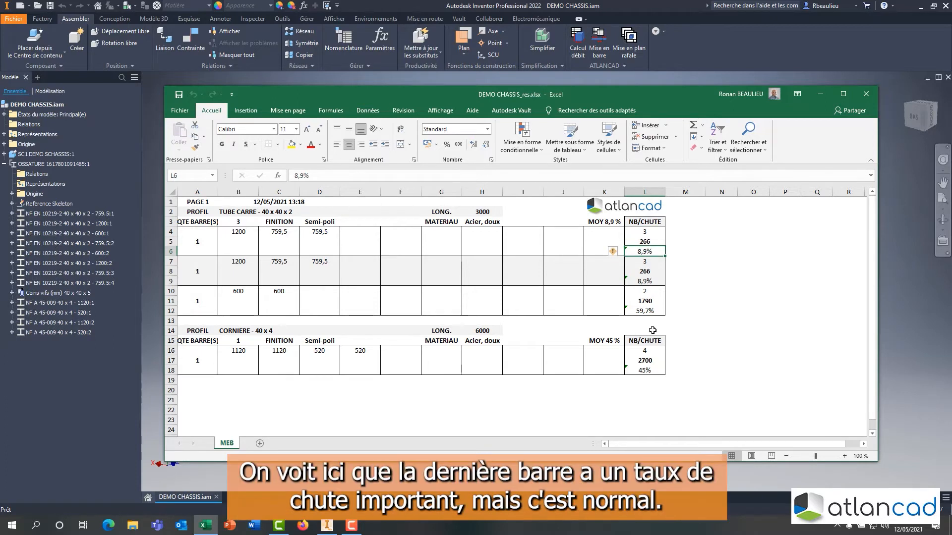
{"action": "left_click", "coordinate": [655, 310]}
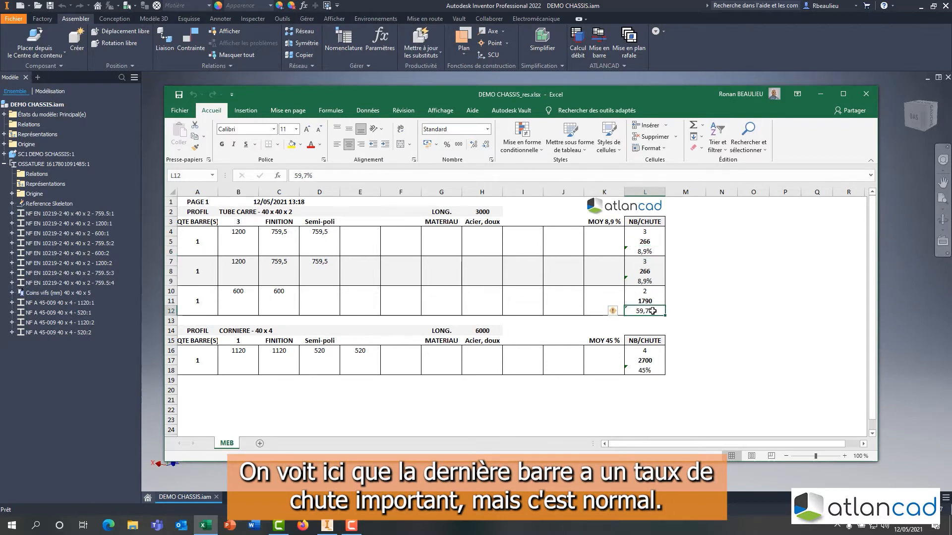
{"action": "left_click", "coordinate": [605, 224]}
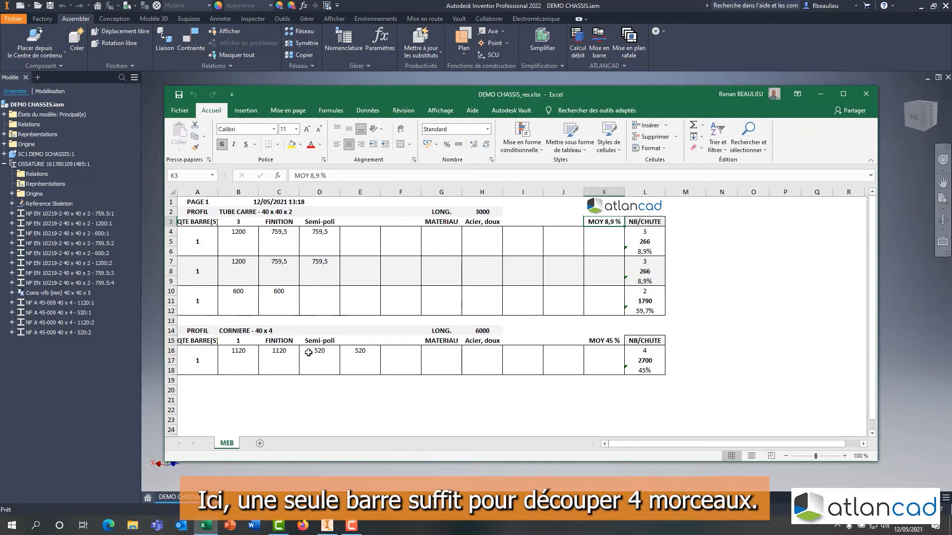
Step: Review the piece lengths cut from the angle profile's bar and close the report workbook
{"action": "left_click", "coordinate": [248, 351]}
{"action": "left_click", "coordinate": [273, 351]}
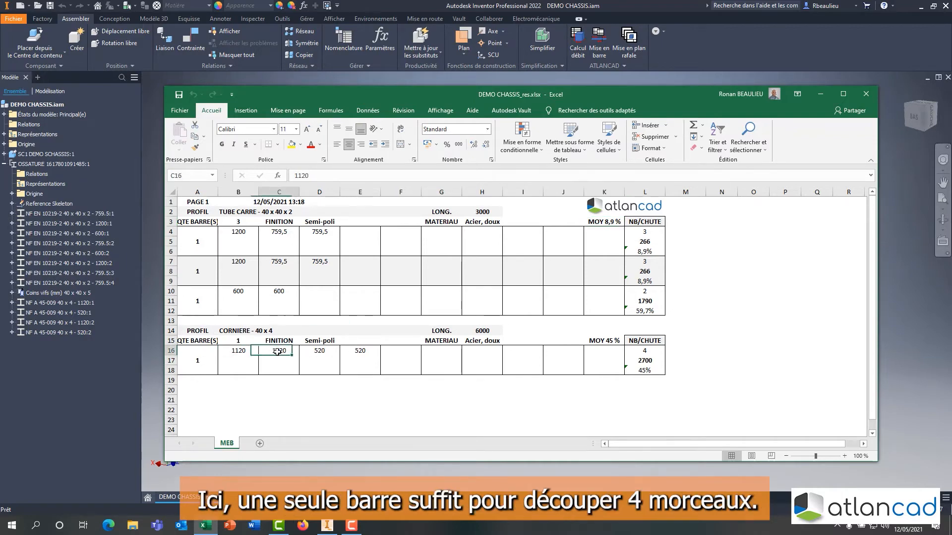
{"action": "left_click", "coordinate": [321, 350]}
{"action": "left_click", "coordinate": [363, 352]}
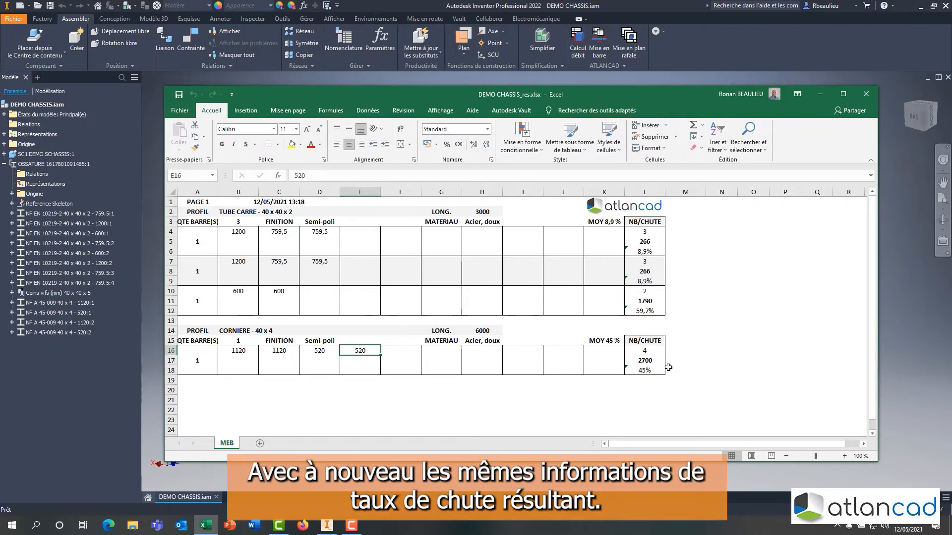
{"action": "left_click", "coordinate": [866, 94]}
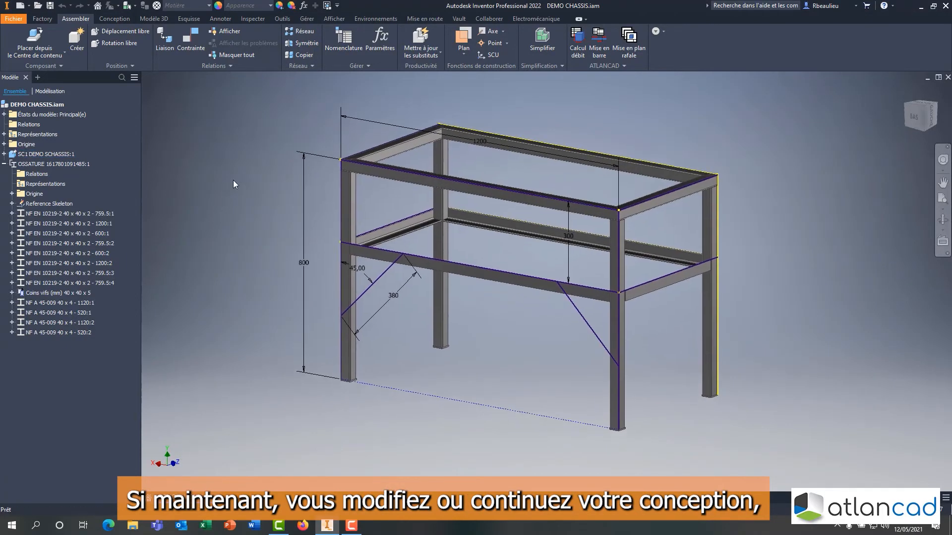
Step: Insert a frame member with the PLat 35x8 preset on the 380 mm diagonal line, anchored by a corner so it lies towards the leg-rail joint
{"action": "left_click", "coordinate": [123, 21]}
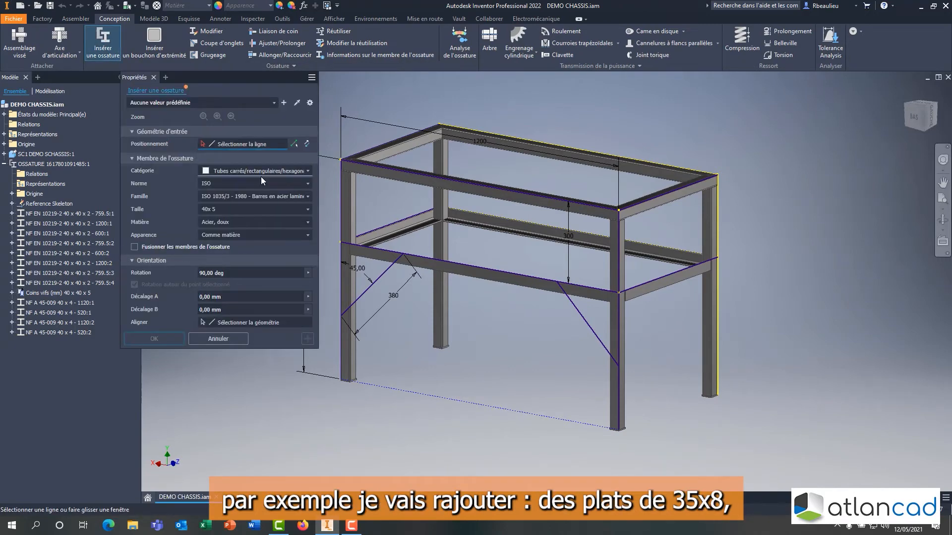
{"action": "left_click", "coordinate": [273, 102]}
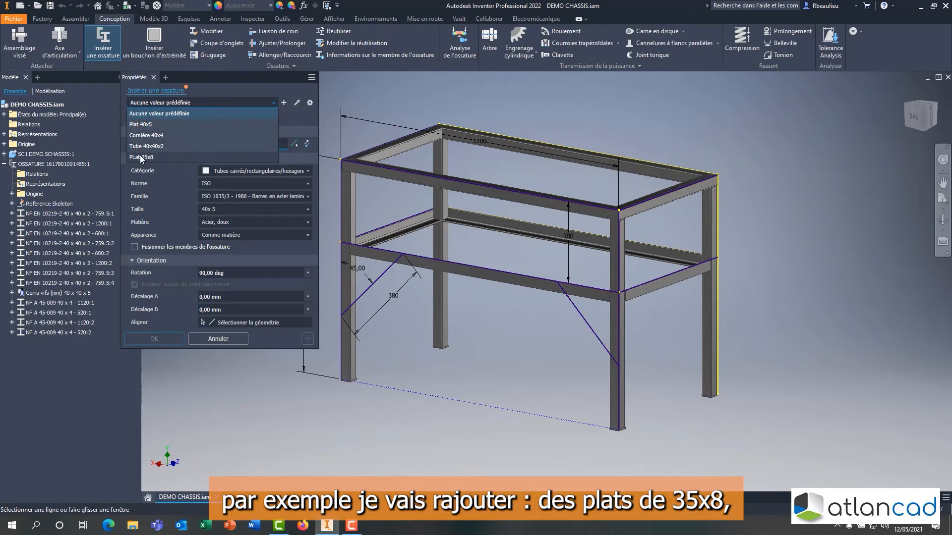
{"action": "left_click", "coordinate": [143, 157]}
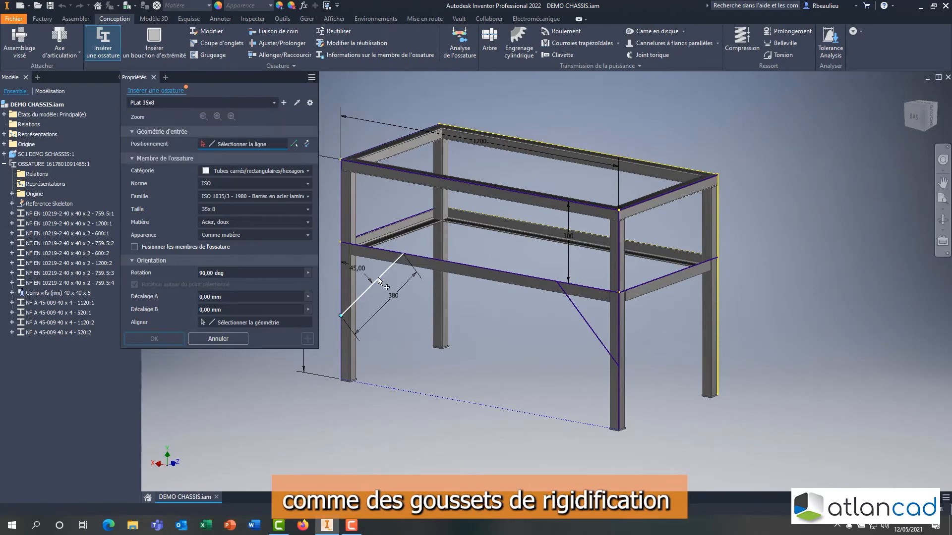
{"action": "left_click", "coordinate": [364, 296]}
{"action": "scroll", "coordinate": [362, 296], "scroll_direction": "up", "scroll_amount": 10}
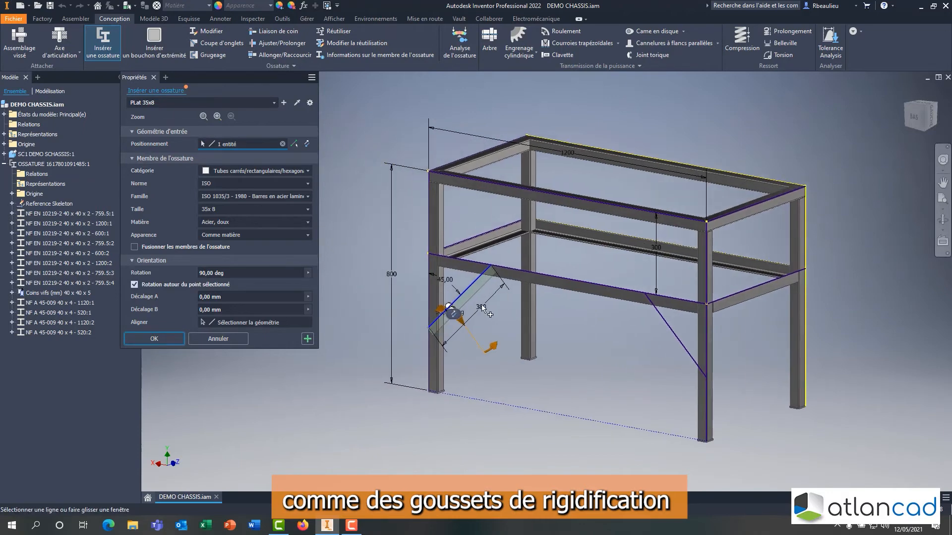
{"action": "scroll", "coordinate": [506, 354], "scroll_direction": "up", "scroll_amount": 3}
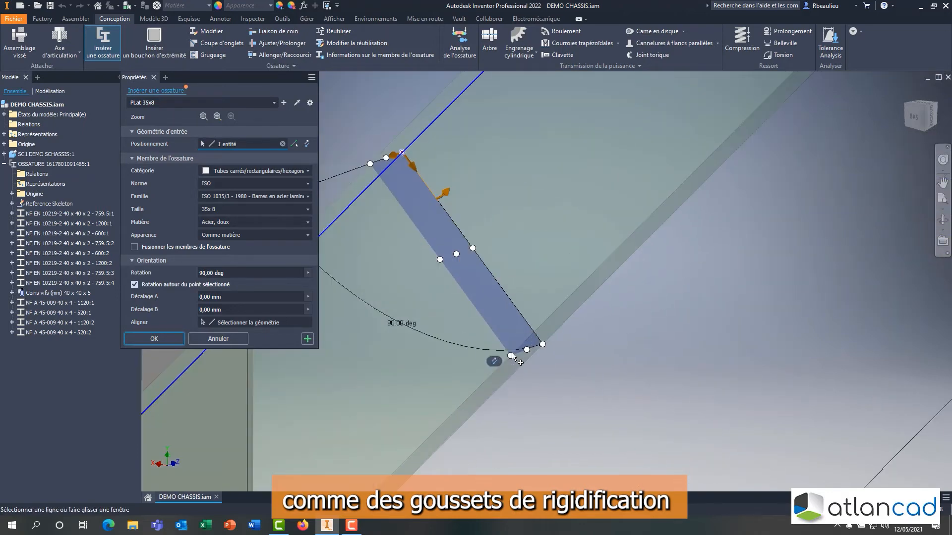
{"action": "left_click", "coordinate": [511, 356]}
{"action": "scroll", "coordinate": [512, 354], "scroll_direction": "down", "scroll_amount": 12}
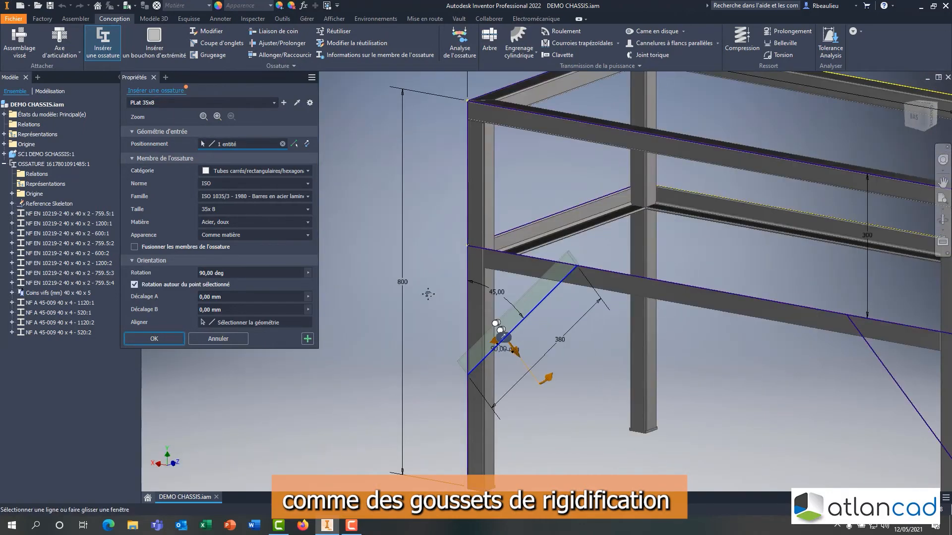
{"action": "middle_click_drag", "start_coordinate": [429, 293], "coordinate": [399, 221]}
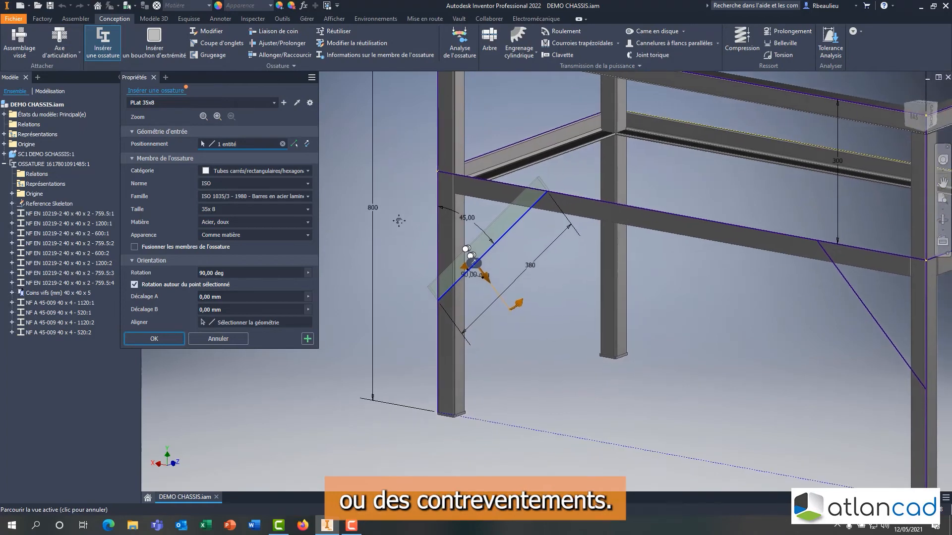
{"action": "left_click", "coordinate": [310, 341]}
{"action": "left_click", "coordinate": [423, 252]}
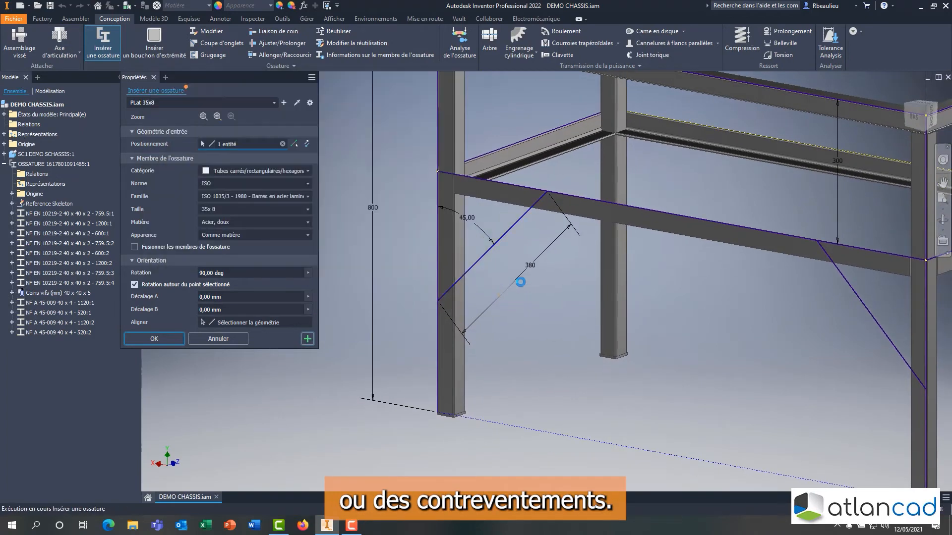
Step: Insert a second 35x8 flat on the opposite diagonal line, anchored by a corner towards the leg-rail joint, and accept the proposed member names
{"action": "middle_click_drag", "start_coordinate": [815, 278], "coordinate": [593, 261]}
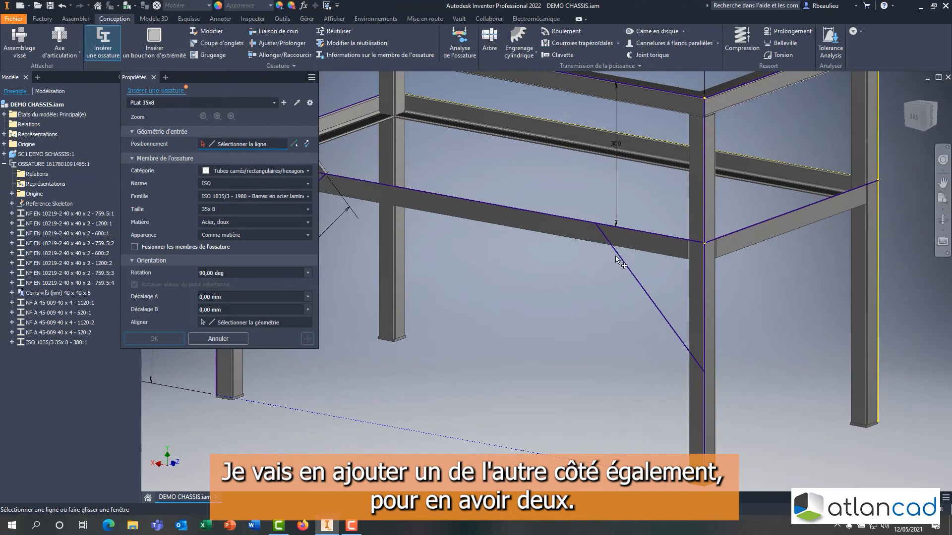
{"action": "left_click", "coordinate": [617, 260]}
{"action": "scroll", "coordinate": [615, 264], "scroll_direction": "up", "scroll_amount": 5}
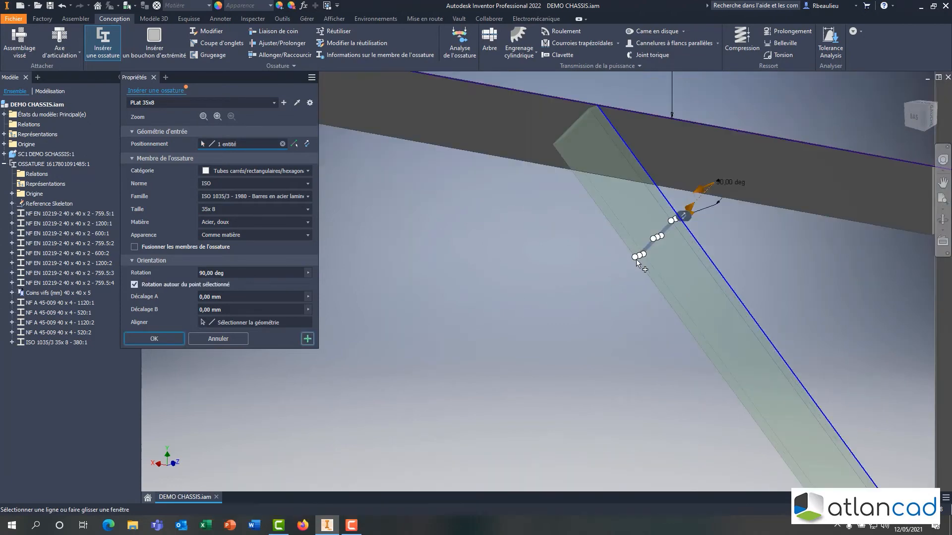
{"action": "left_click", "coordinate": [635, 257]}
{"action": "left_click", "coordinate": [168, 339]}
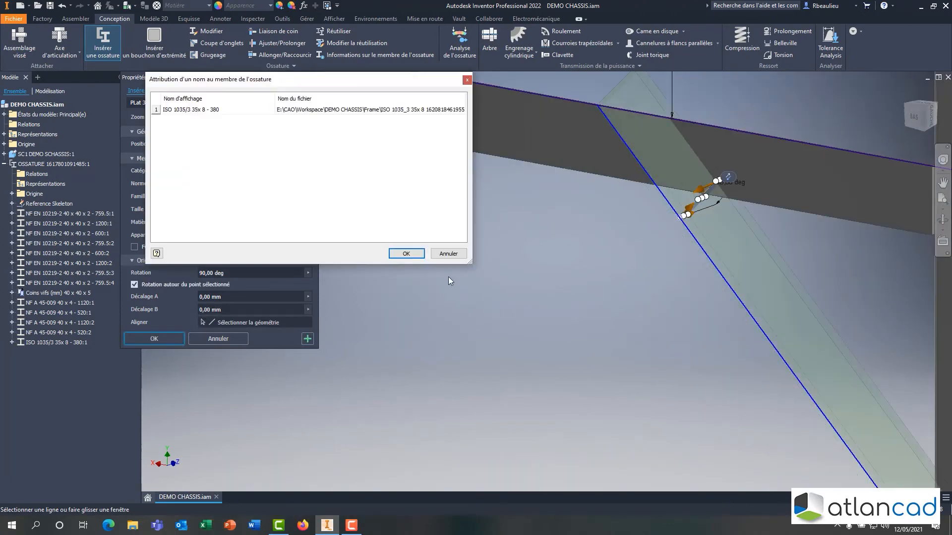
{"action": "left_click", "coordinate": [406, 253]}
{"action": "scroll", "coordinate": [430, 269], "scroll_direction": "down", "scroll_amount": 5}
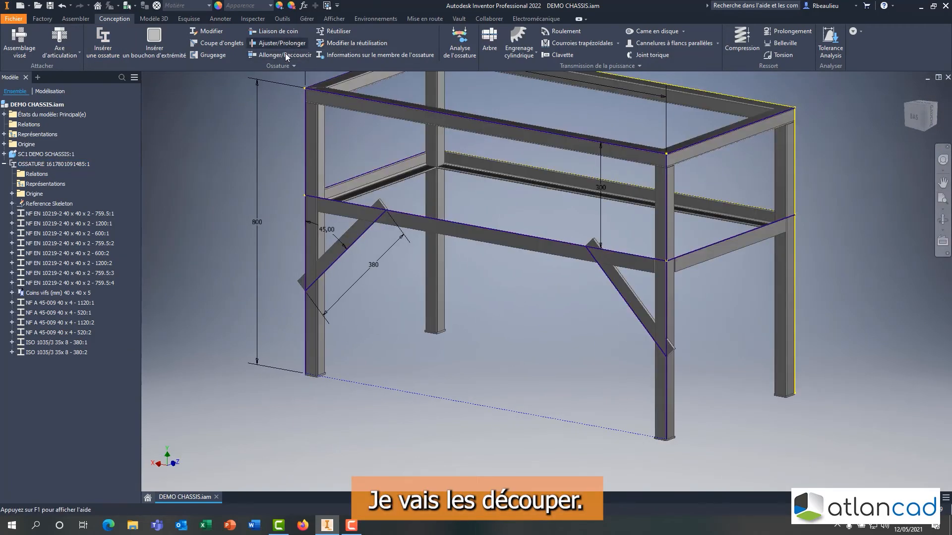
Step: Trim the 35x8 brace on the 380 mm diagonal to the inner face of its adjoining leg with Trim/Extend, offset 0,00 mm
{"action": "left_click", "coordinate": [279, 43]}
{"action": "scroll", "coordinate": [322, 242], "scroll_direction": "up", "scroll_amount": 5}
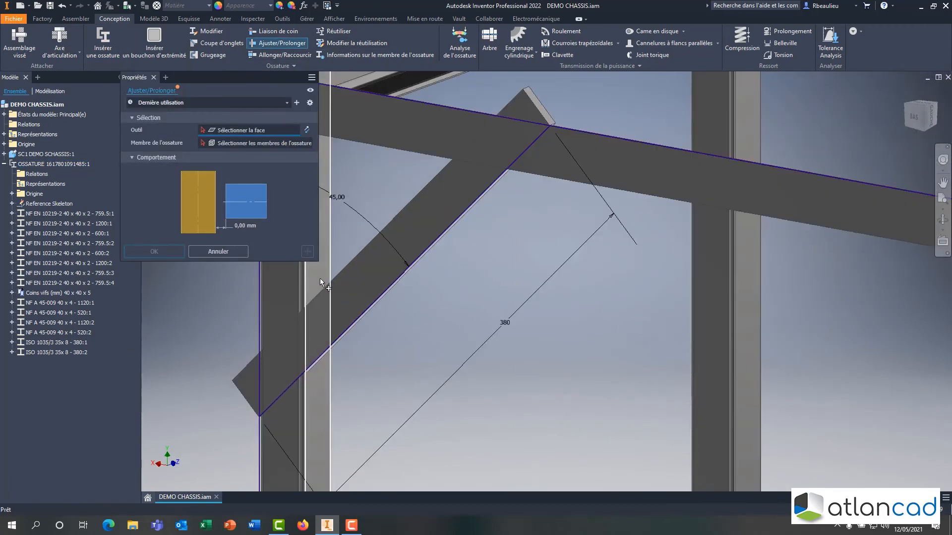
{"action": "left_click", "coordinate": [321, 281]}
{"action": "left_click", "coordinate": [347, 281]}
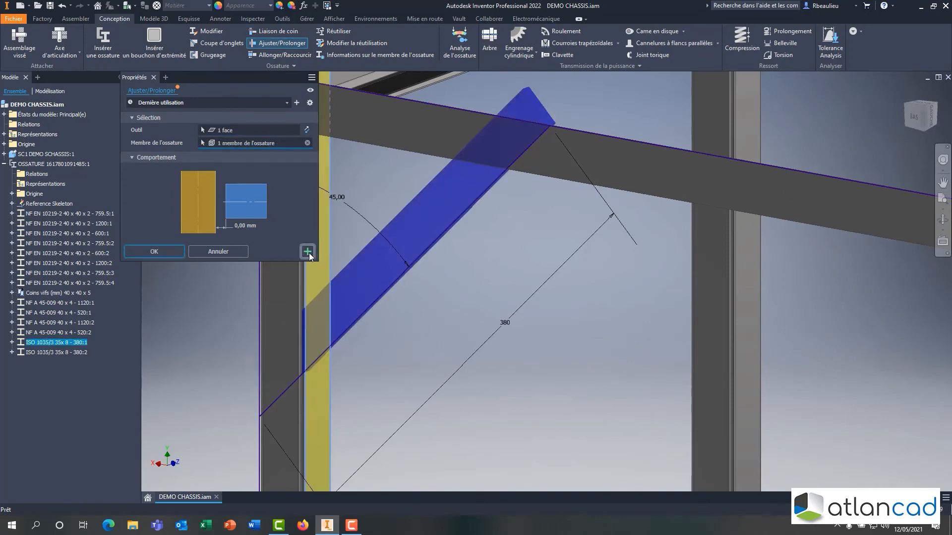
{"action": "left_click", "coordinate": [308, 251]}
{"action": "scroll", "coordinate": [378, 279], "scroll_direction": "down", "scroll_amount": 5}
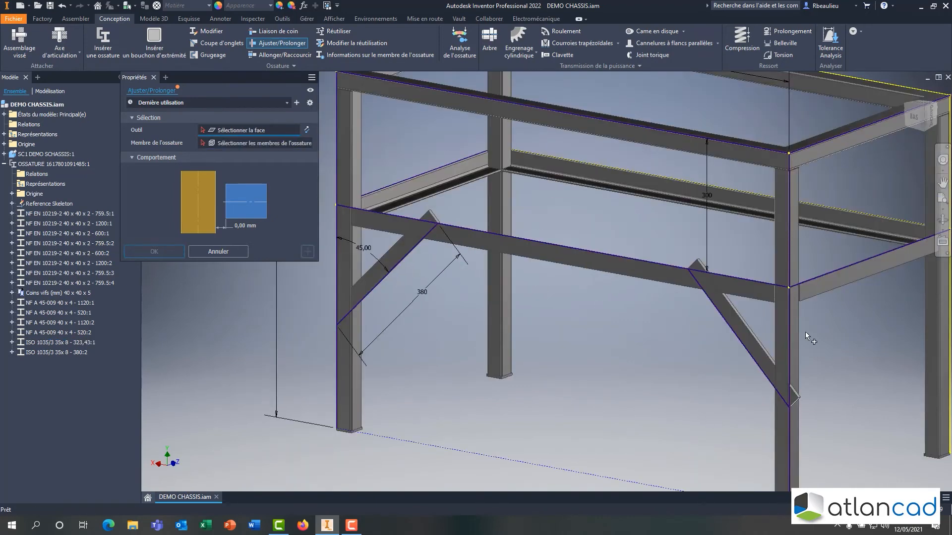
{"action": "left_click", "coordinate": [915, 115]}
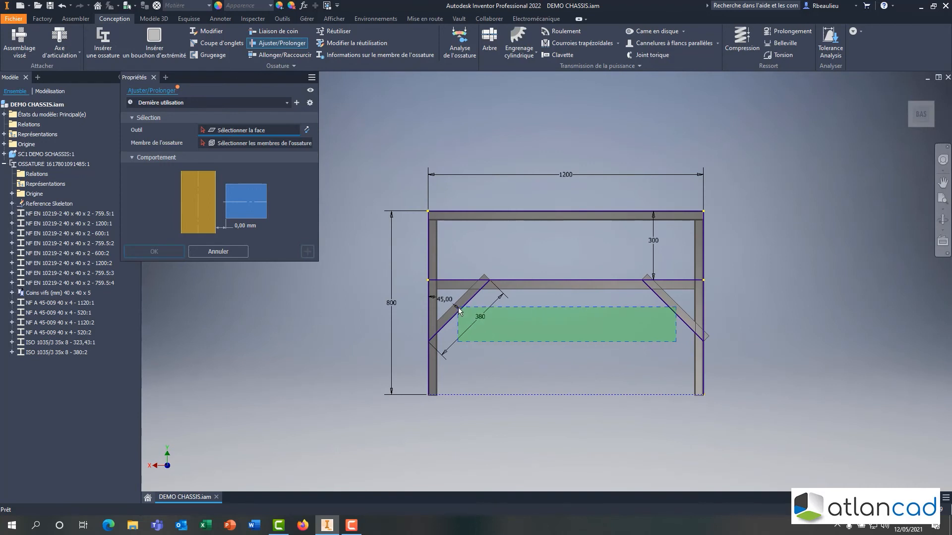
{"action": "left_click", "coordinate": [458, 305]}
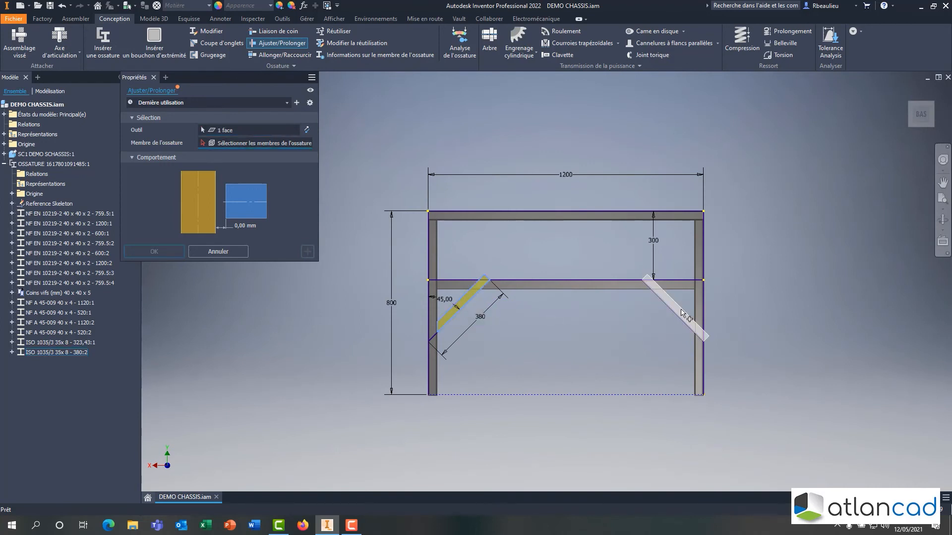
{"action": "key", "text": "Escape"}
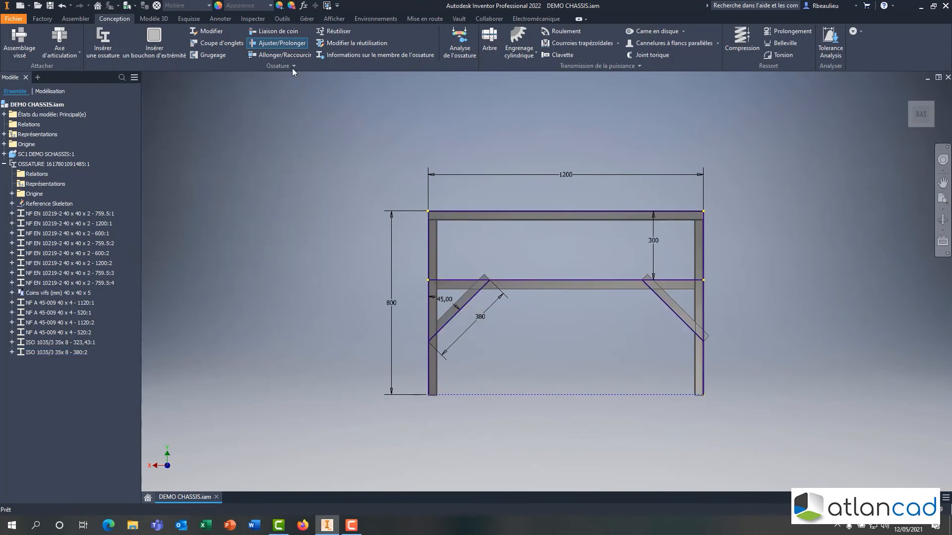
Step: Trim both 35x8 braces together to the underside of the front lower rail with Trim/Extend, offset 0,00 mm
{"action": "left_click", "coordinate": [280, 45]}
{"action": "key", "text": "F4"}
{"action": "left_click_drag", "start_coordinate": [536, 340], "coordinate": [495, 249]}
{"action": "scroll", "coordinate": [496, 249], "scroll_direction": "up", "scroll_amount": 5}
{"action": "left_click", "coordinate": [497, 245]}
{"action": "scroll", "coordinate": [498, 249], "scroll_direction": "down", "scroll_amount": 5}
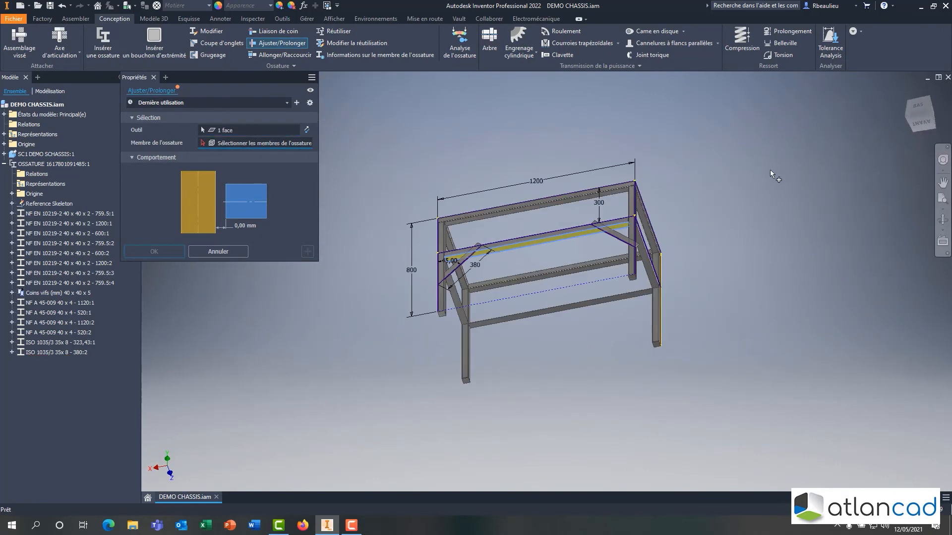
{"action": "left_click", "coordinate": [921, 107]}
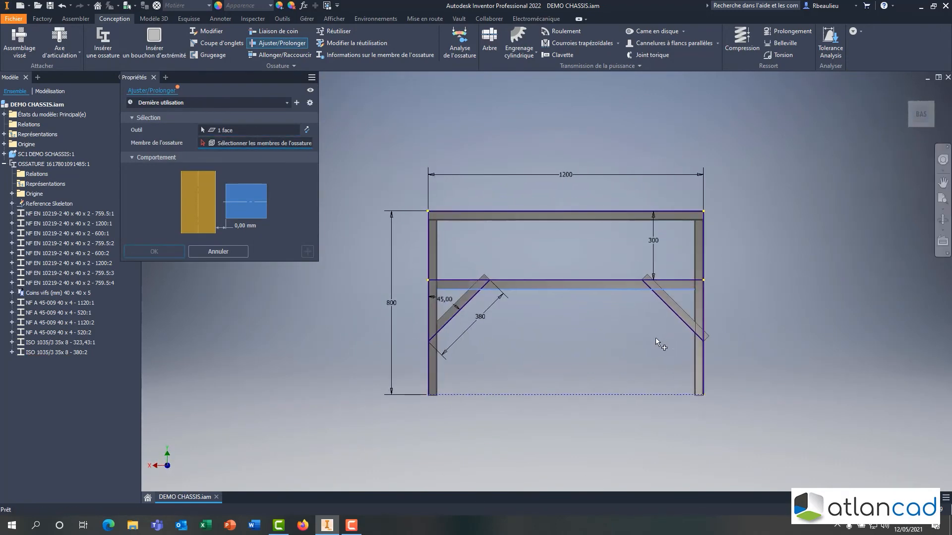
{"action": "left_click_drag", "start_coordinate": [479, 308], "coordinate": [437, 303]}
{"action": "left_click", "coordinate": [307, 252]}
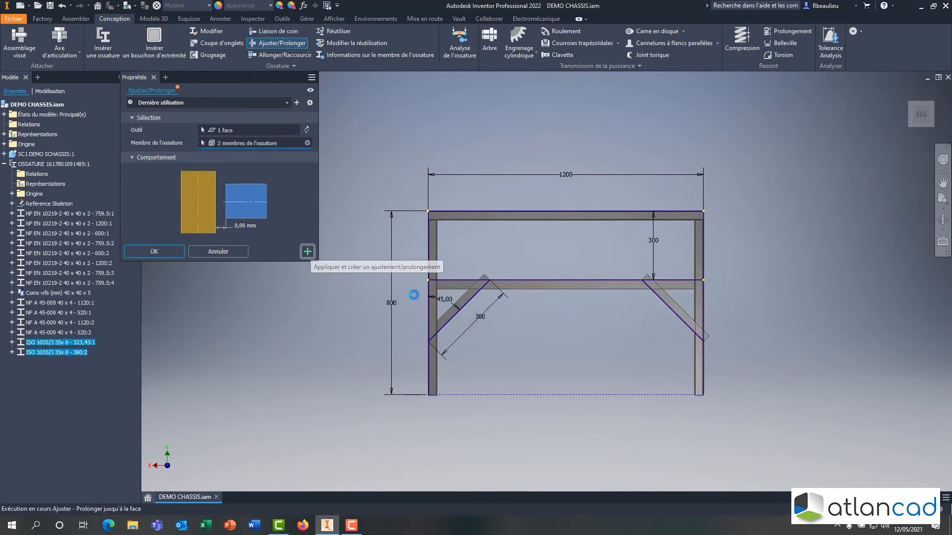
Step: Trim the second 35x8 brace to the inner face of its adjoining leg and finish the Trim/Extend command
{"action": "key", "text": "F4"}
{"action": "left_click_drag", "start_coordinate": [548, 315], "coordinate": [605, 323]}
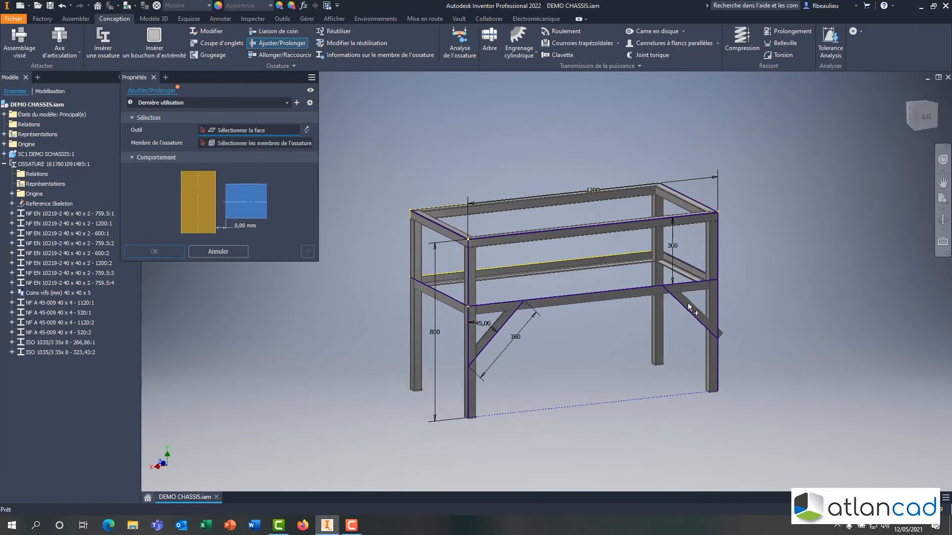
{"action": "scroll", "coordinate": [606, 322], "scroll_direction": "up", "scroll_amount": 8}
{"action": "left_click", "coordinate": [816, 311]}
{"action": "left_click", "coordinate": [702, 348]}
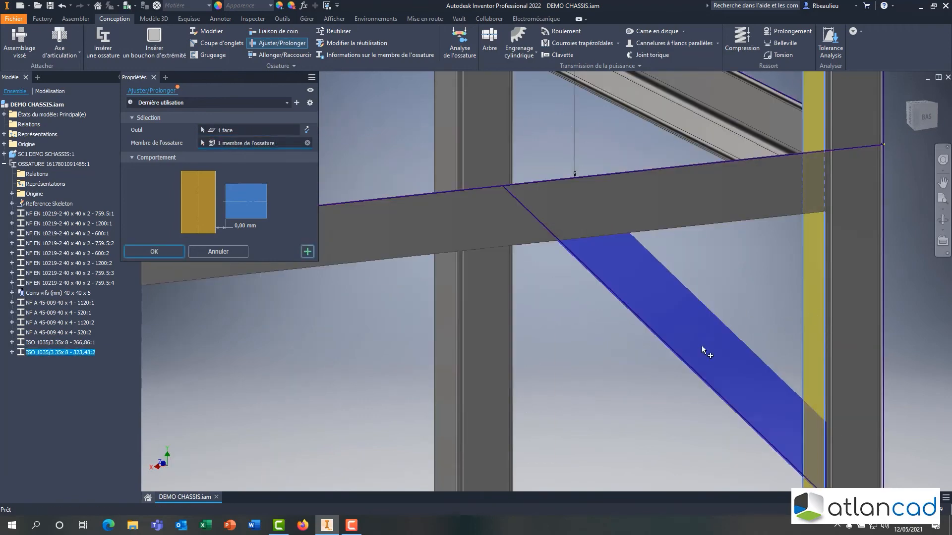
{"action": "left_click", "coordinate": [154, 251]}
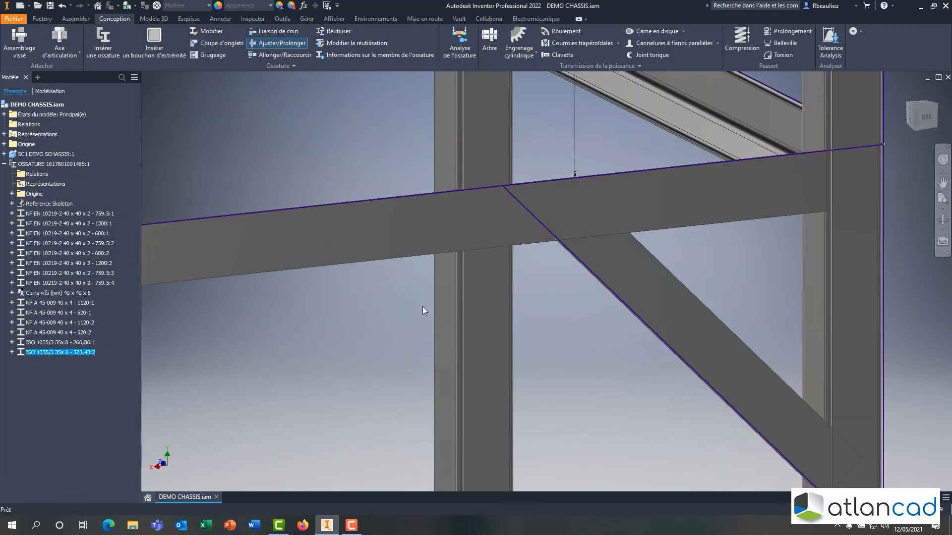
Step: Save DEMO CHASSIS.iam together with all its new and modified frame files
{"action": "scroll", "coordinate": [402, 316], "scroll_direction": "down", "scroll_amount": 5}
{"action": "scroll", "coordinate": [403, 316], "scroll_direction": "down", "scroll_amount": 6}
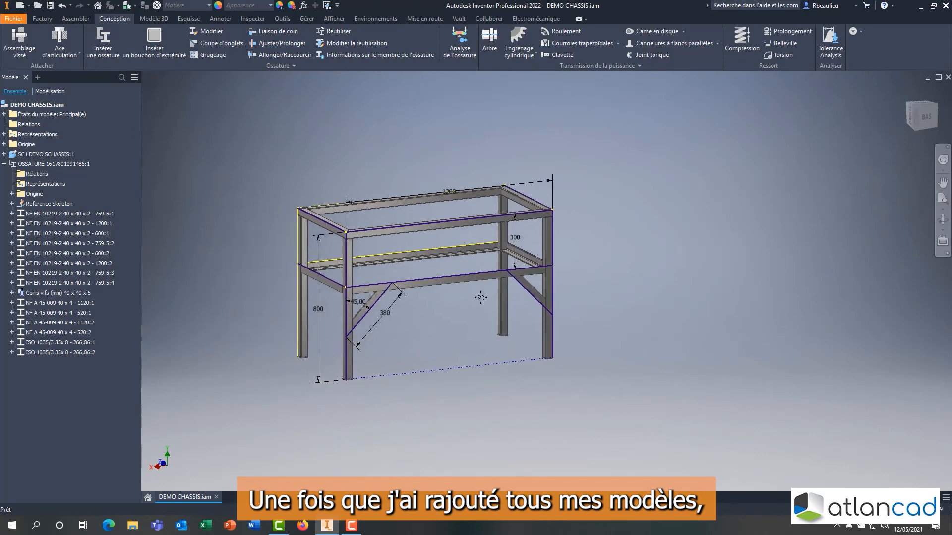
{"action": "middle_click_drag", "start_coordinate": [480, 299], "coordinate": [434, 292], "text": "shift"}
{"action": "scroll", "coordinate": [305, 206], "scroll_direction": "up", "scroll_amount": 5}
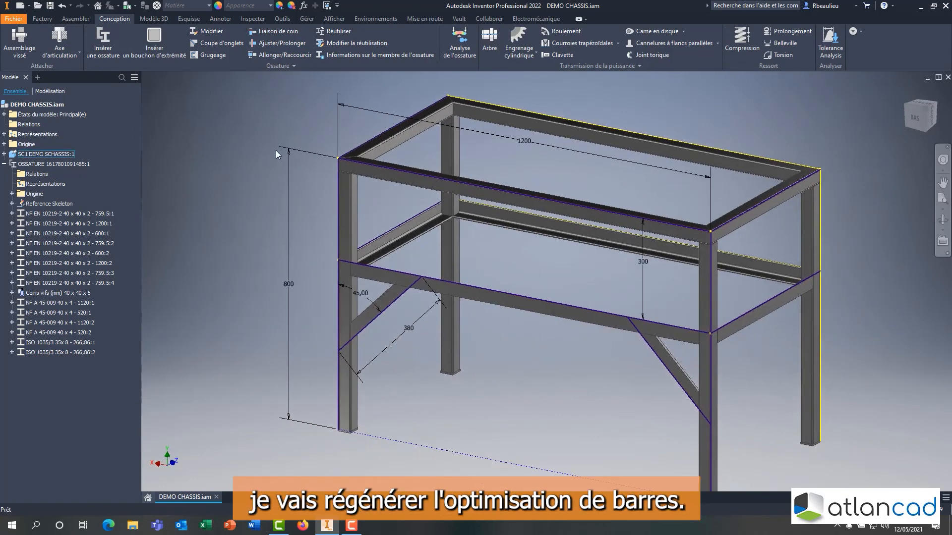
{"action": "left_click", "coordinate": [50, 6]}
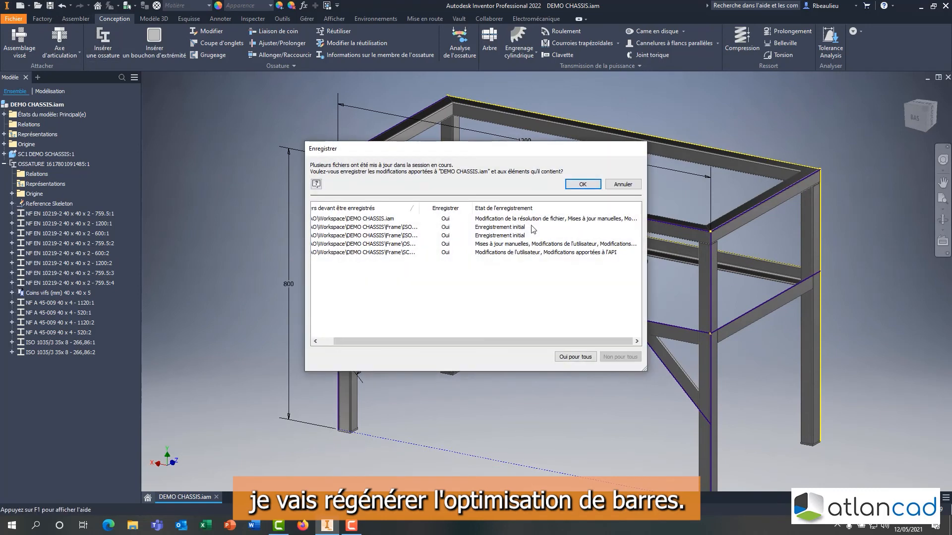
{"action": "left_click", "coordinate": [581, 188]}
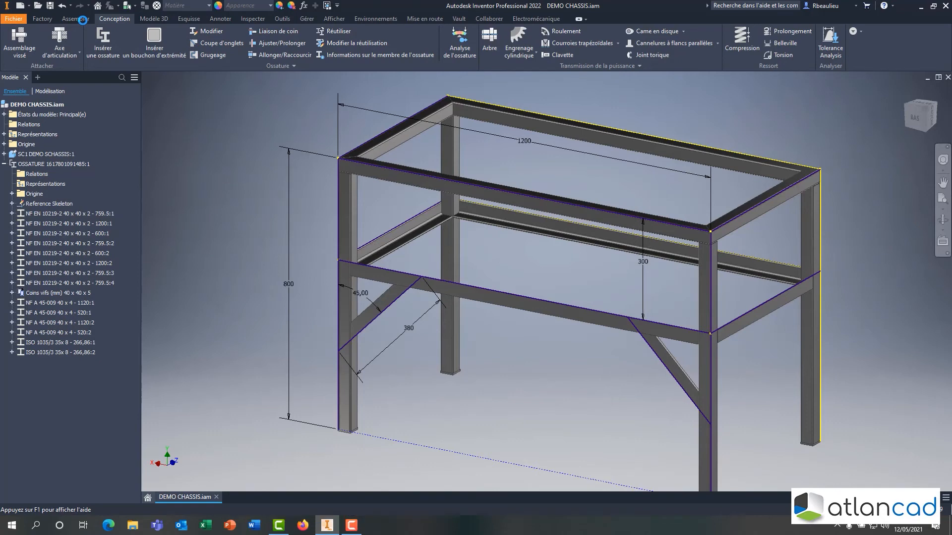
Step: Regenerate the bar-cutting report DEMO CHASSIS_res.xlsx with Mise en barre, using the GAB Mise en barre.xlsx template
{"action": "left_click", "coordinate": [80, 19]}
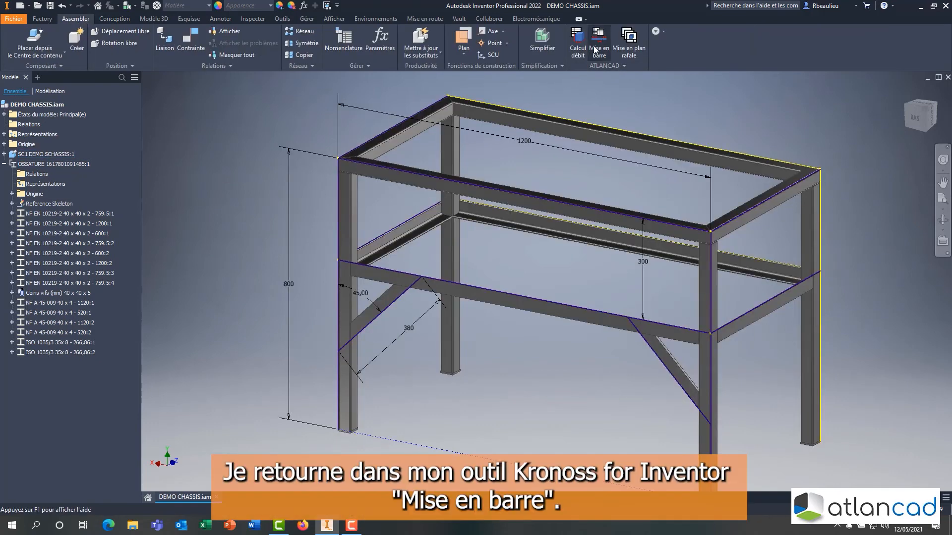
{"action": "left_click", "coordinate": [598, 48]}
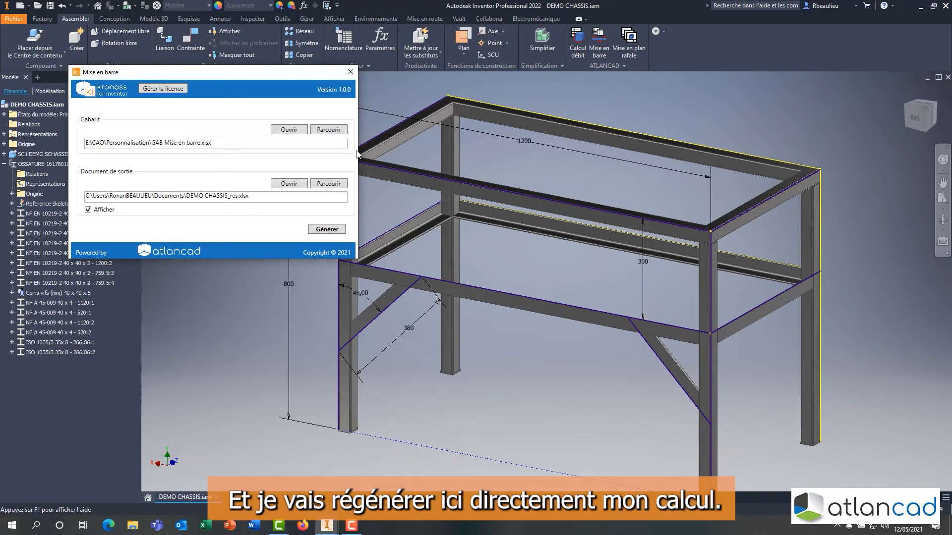
{"action": "left_click", "coordinate": [325, 230]}
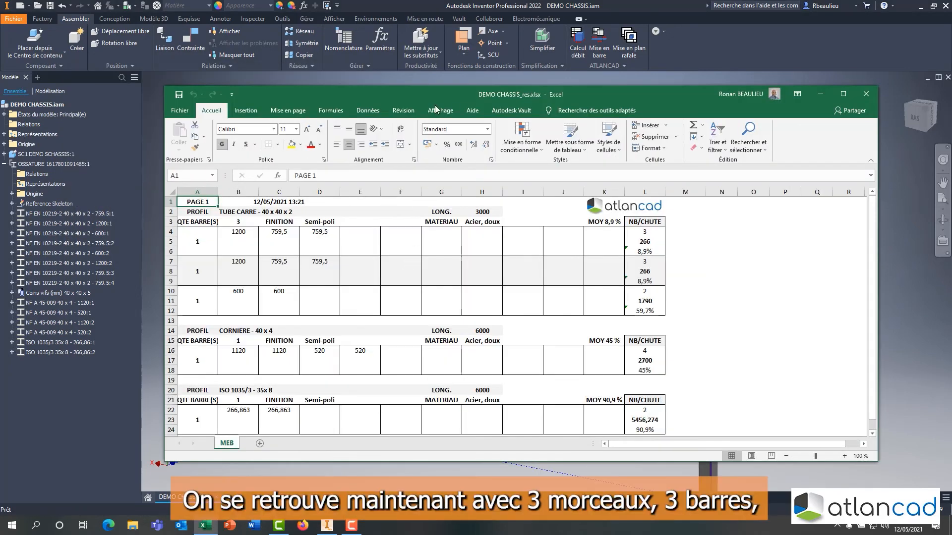
Step: Move the report workbook window higher and enlarge it downwards to fit all three profile sections
{"action": "left_click_drag", "start_coordinate": [429, 94], "coordinate": [426, 52]}
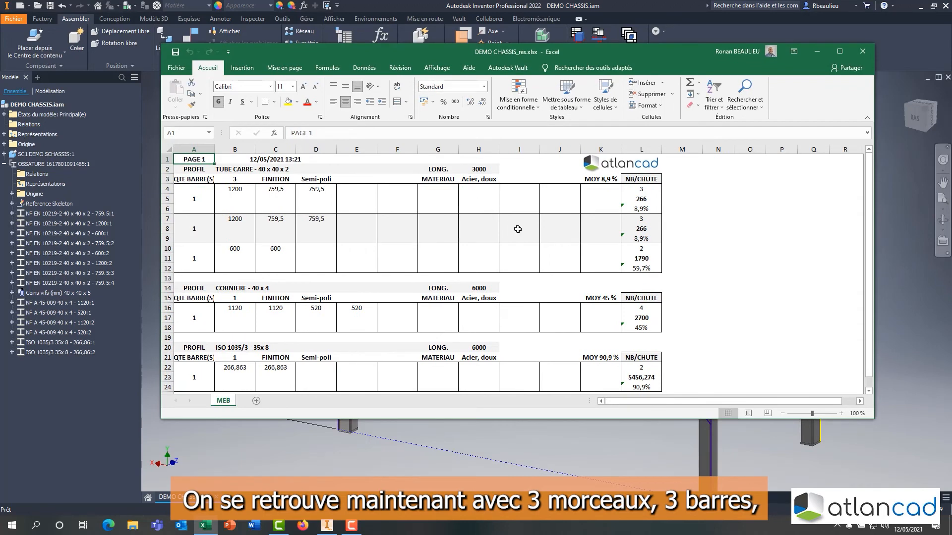
{"action": "scroll", "coordinate": [519, 234], "scroll_direction": "down", "scroll_amount": 1}
{"action": "scroll", "coordinate": [519, 234], "scroll_direction": "up", "scroll_amount": 1}
{"action": "left_click_drag", "start_coordinate": [474, 418], "coordinate": [473, 459]}
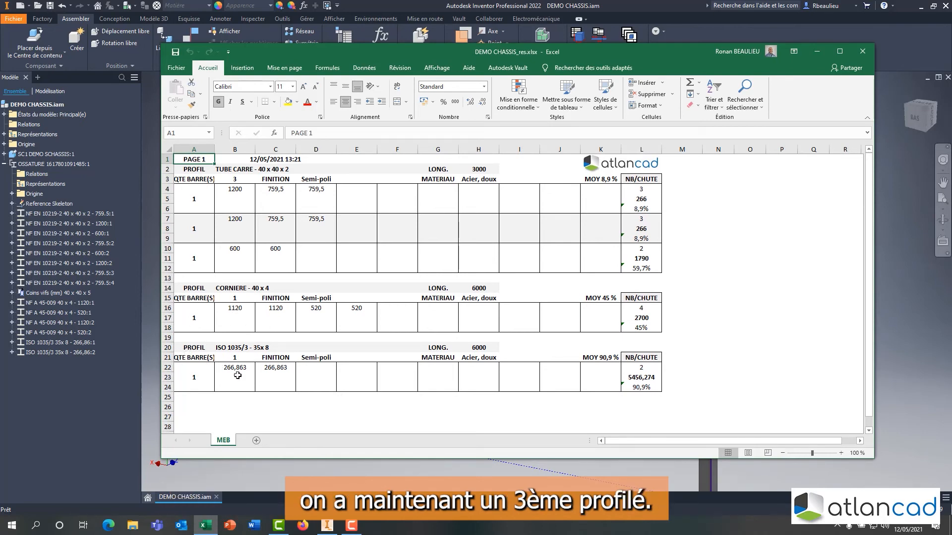
Step: Examine the ISO 1035/3 35x 8 section of the report, its profile reference and piece lengths, and close the workbook
{"action": "left_click", "coordinate": [260, 348]}
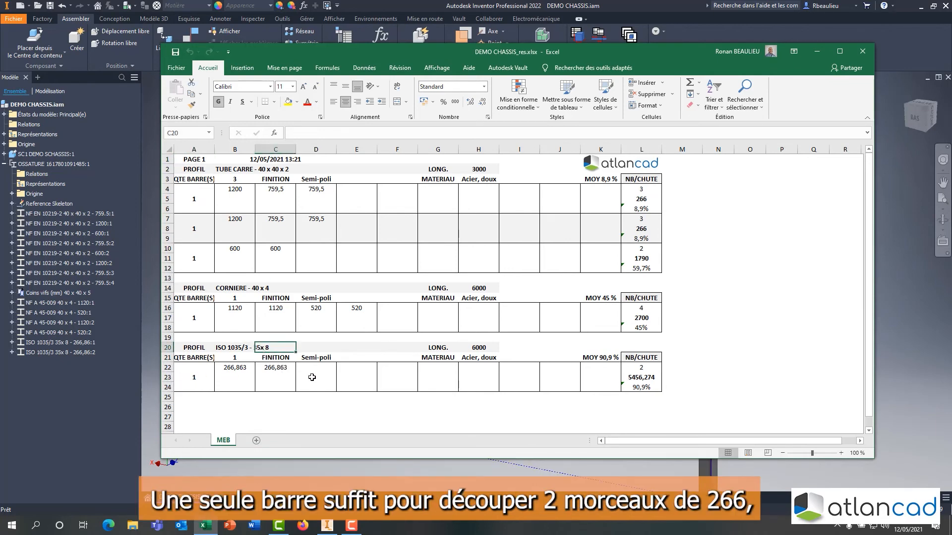
{"action": "left_click", "coordinate": [237, 369]}
{"action": "left_click", "coordinate": [274, 370]}
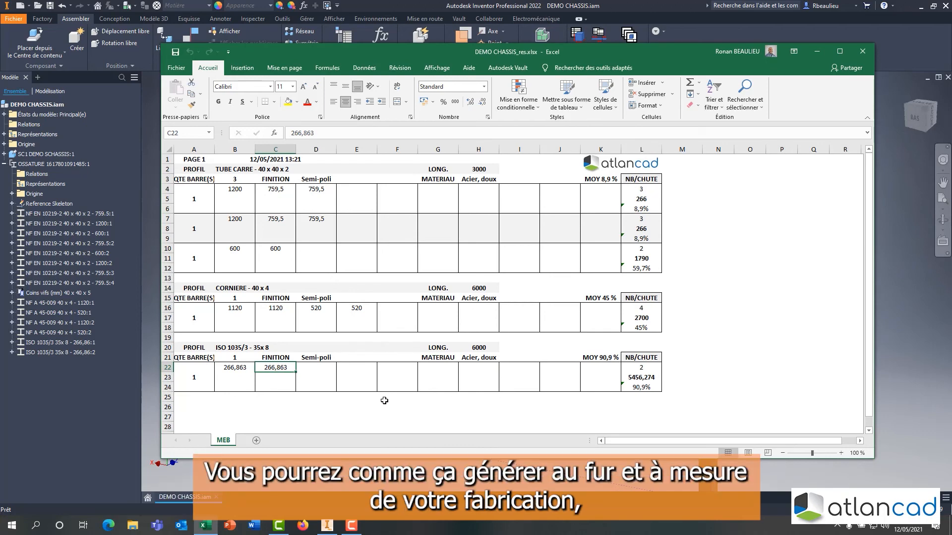
{"action": "left_click", "coordinate": [863, 52]}
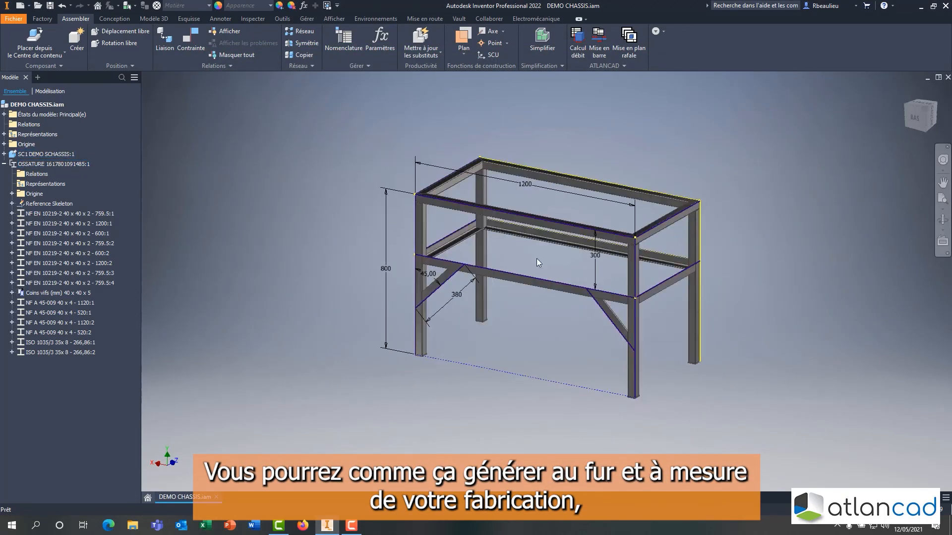
{"action": "middle_click_drag", "start_coordinate": [536, 258], "coordinate": [524, 242]}
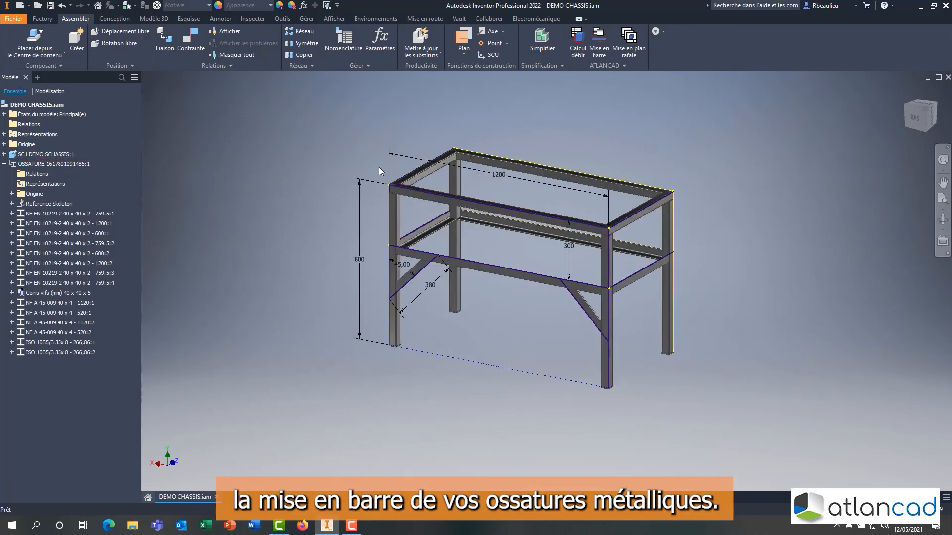